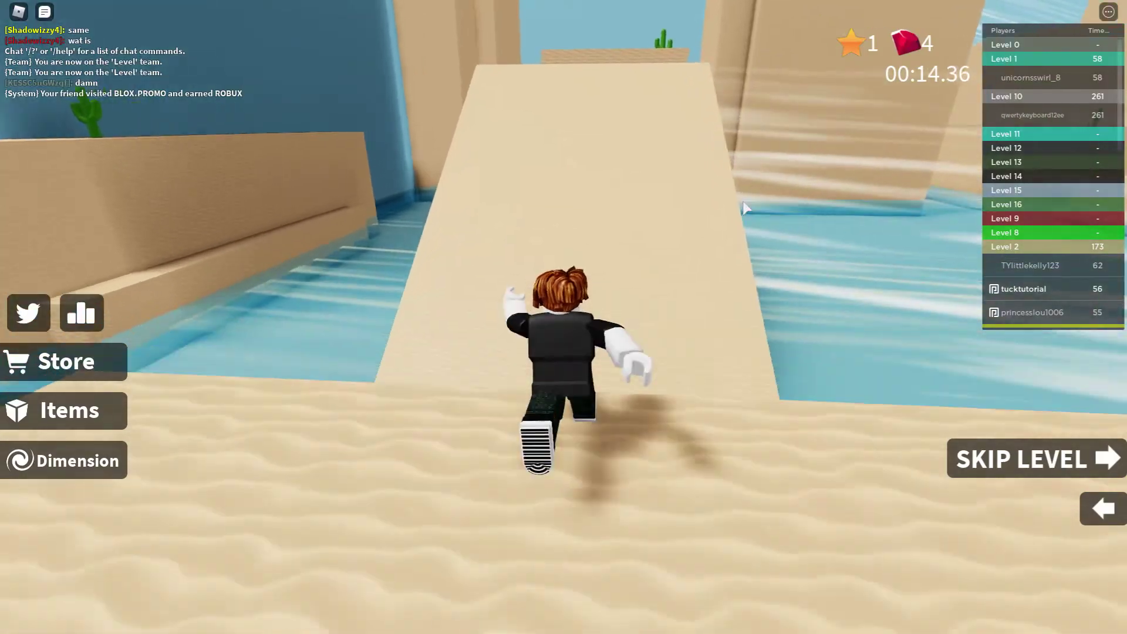
{"action": "key", "text": "space"}
{"action": "key", "text": "space"}
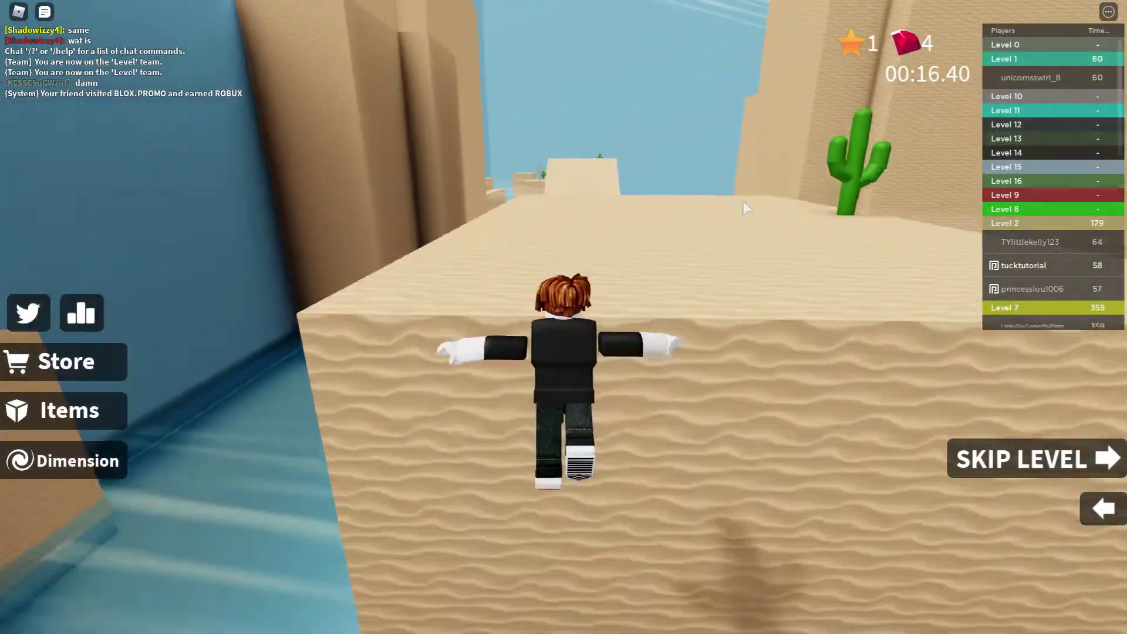
{"action": "key", "text": "space"}
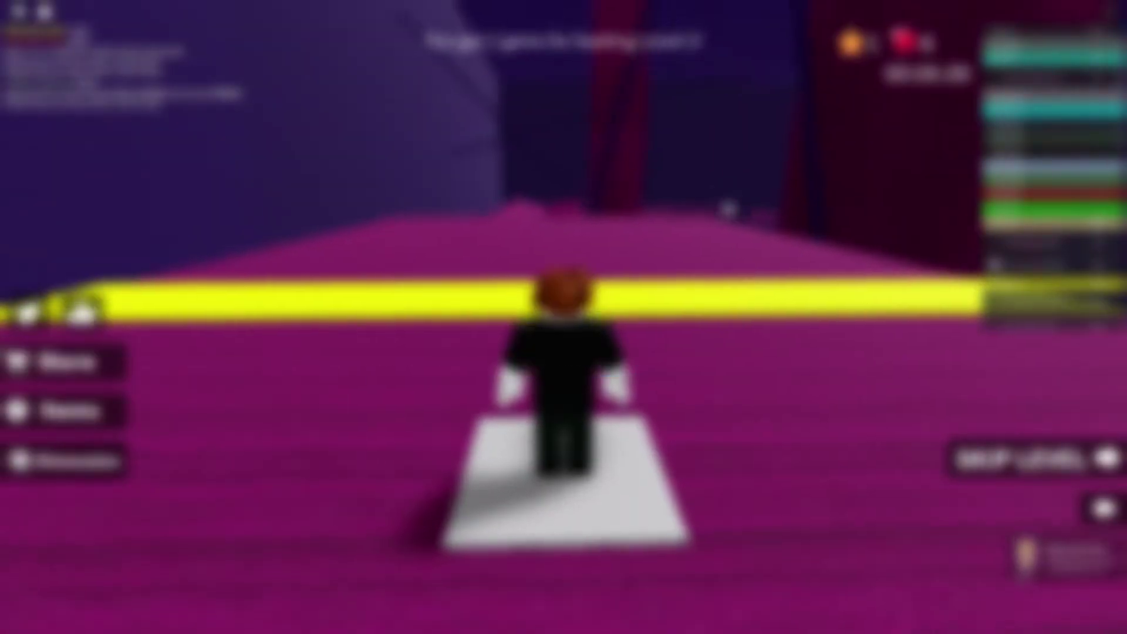
{"action": "key", "text": "w"}
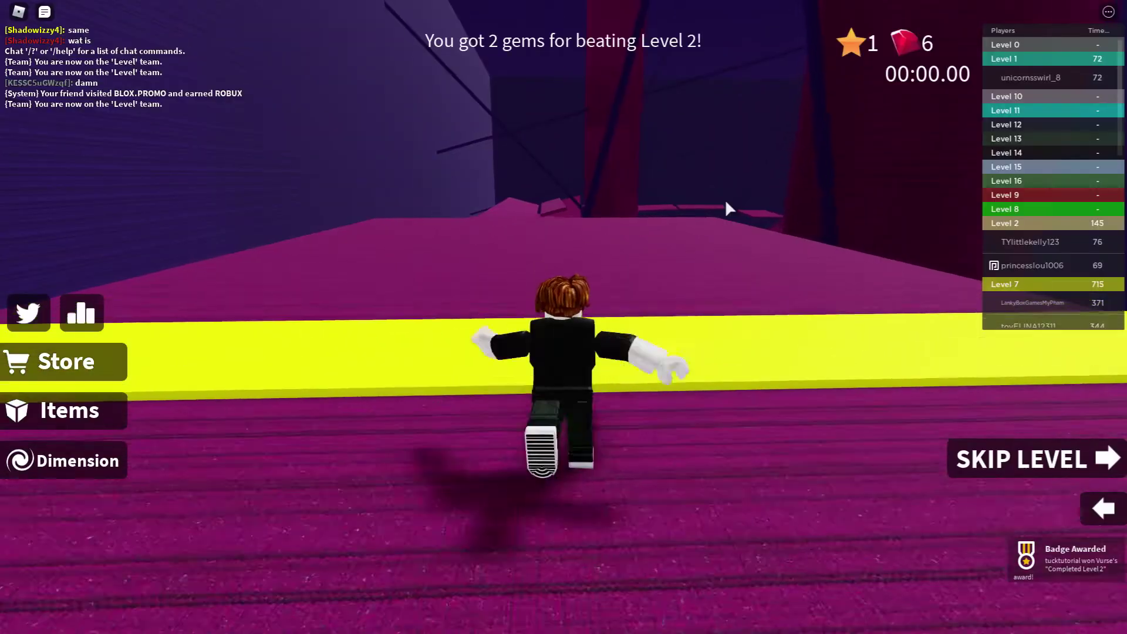
{"action": "key", "text": "space"}
{"action": "key", "text": "space"}
{"action": "key", "text": "w"}
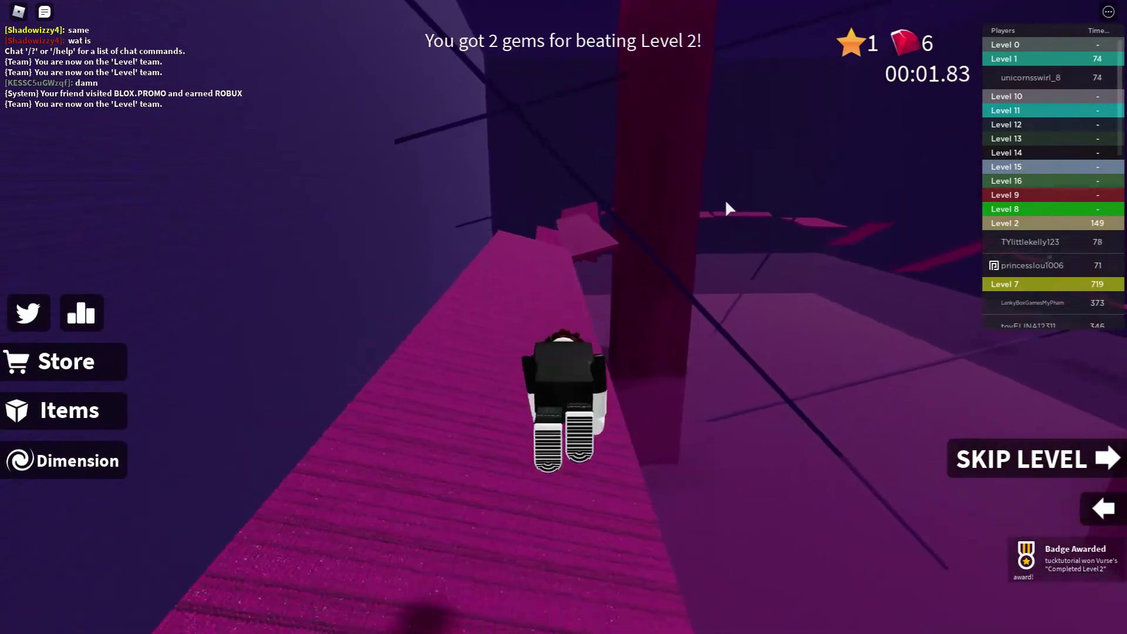
{"action": "key", "text": "space"}
{"action": "key", "text": "w"}
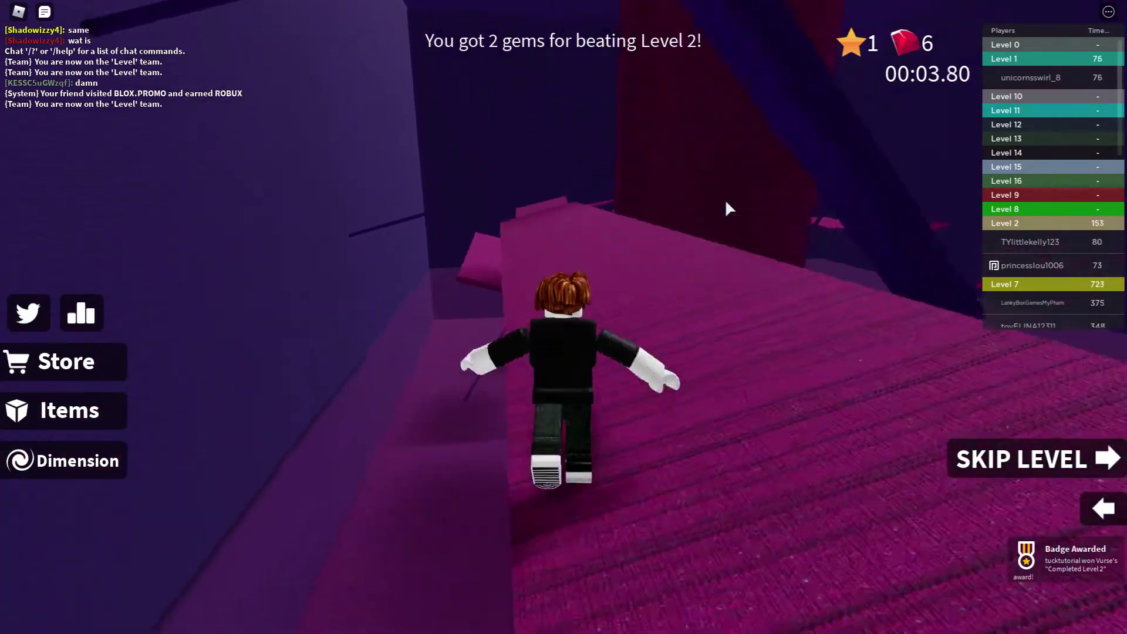
{"action": "key", "text": "w"}
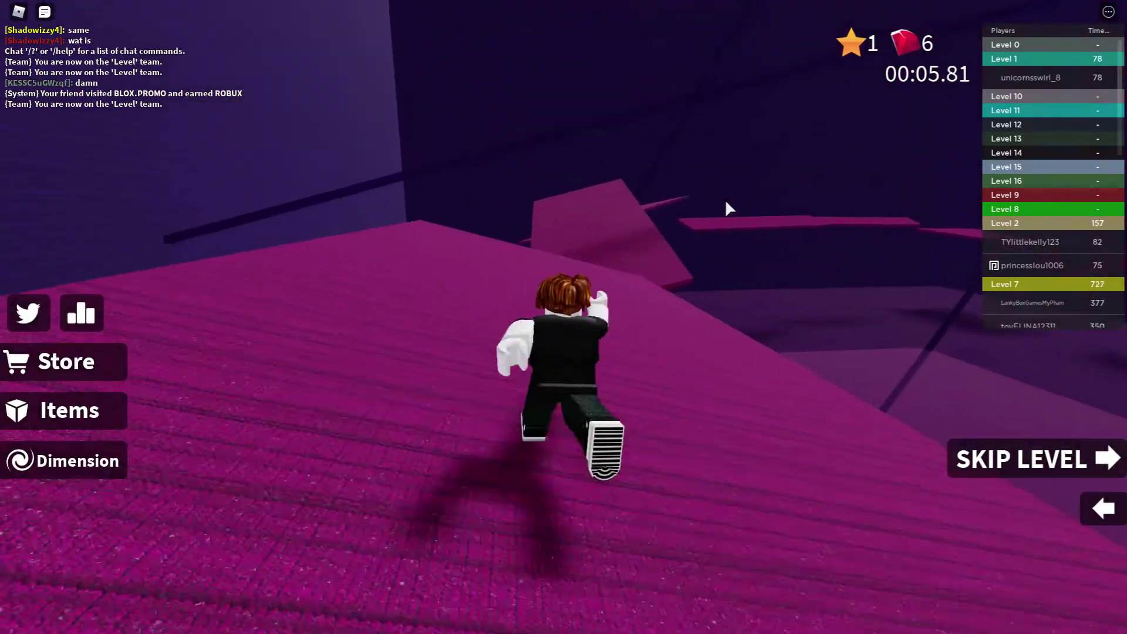
{"action": "key", "text": "space"}
{"action": "key", "text": "w"}
{"action": "key", "text": "space"}
{"action": "key", "text": "space"}
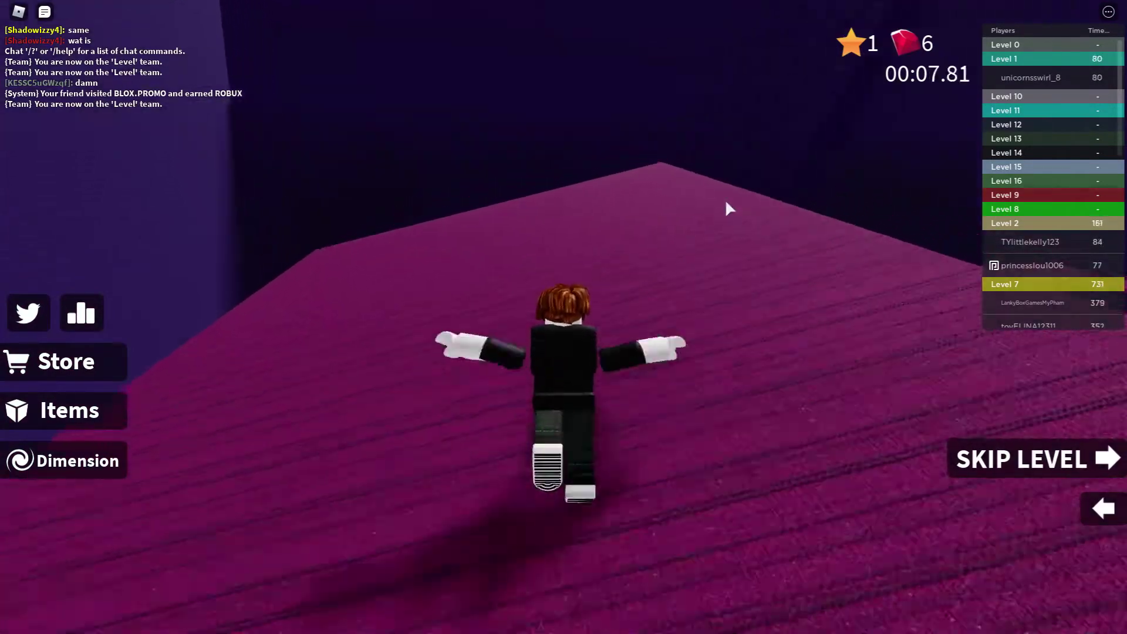
{"action": "key", "text": "w"}
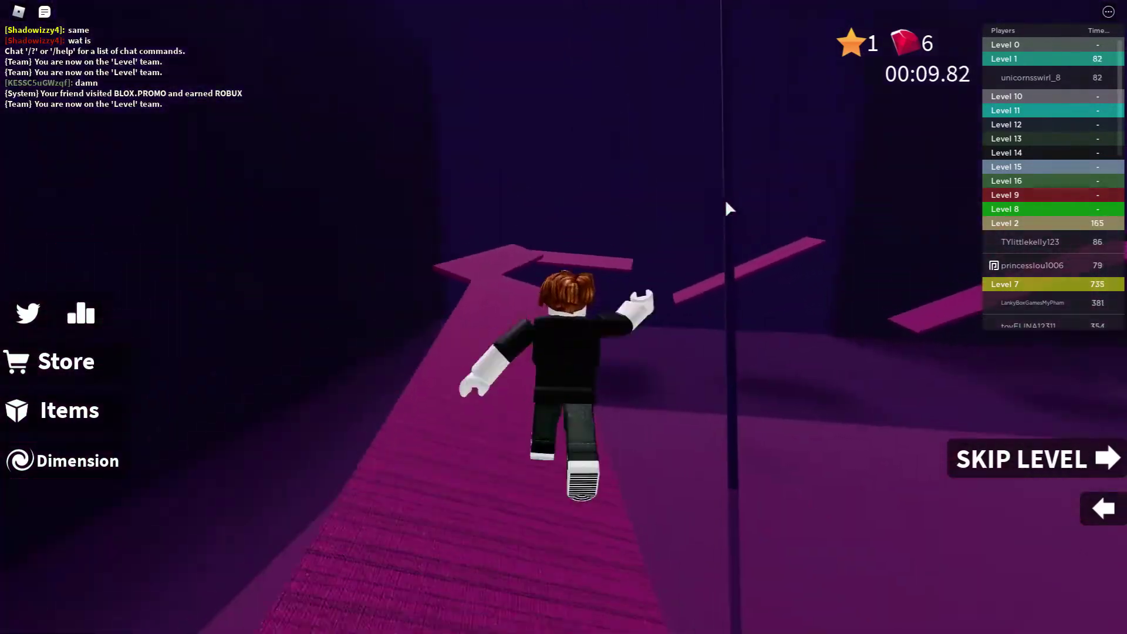
{"action": "key", "text": "w"}
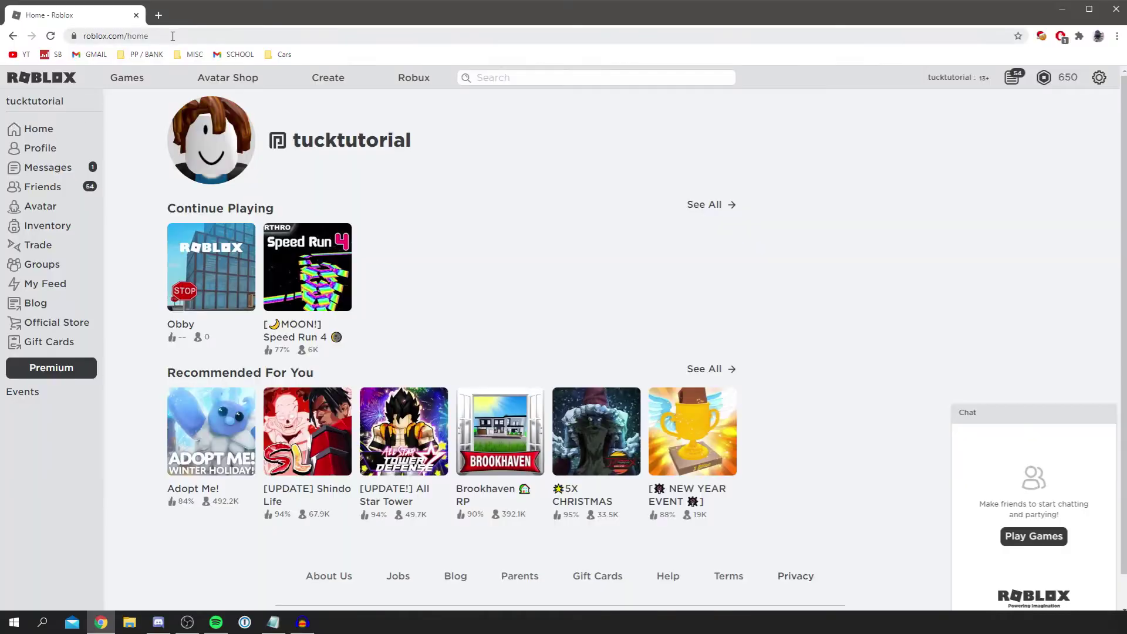
Open the Roblox creation page at roblox.com/create.
{"action": "left_click_drag", "start_coordinate": [172, 37], "coordinate": [137, 42]}
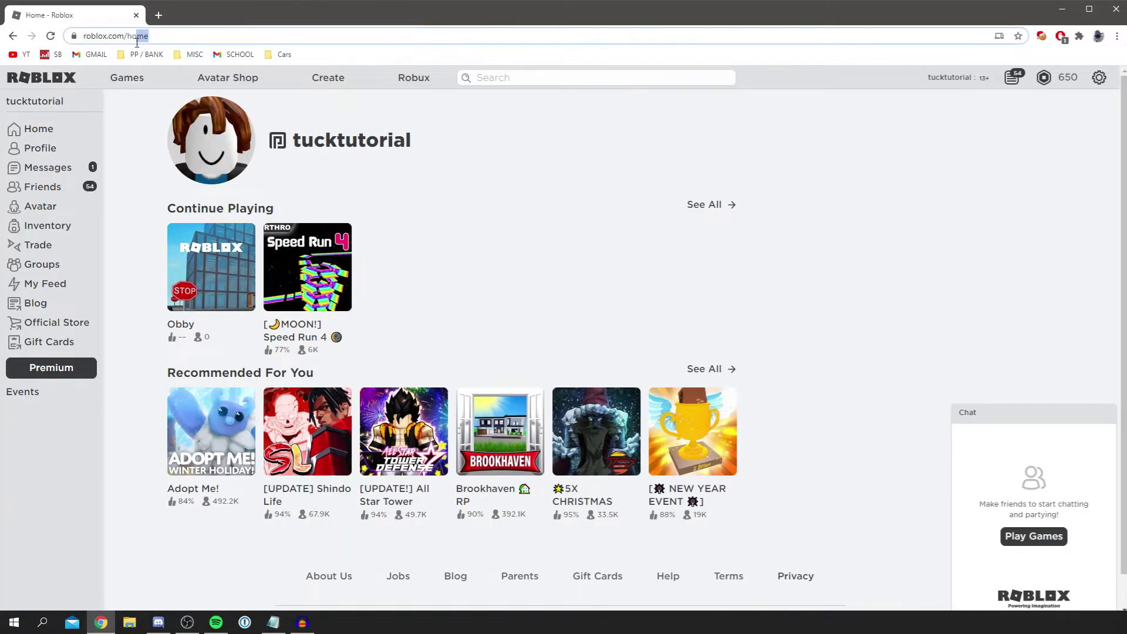
{"action": "type", "text": "create"}
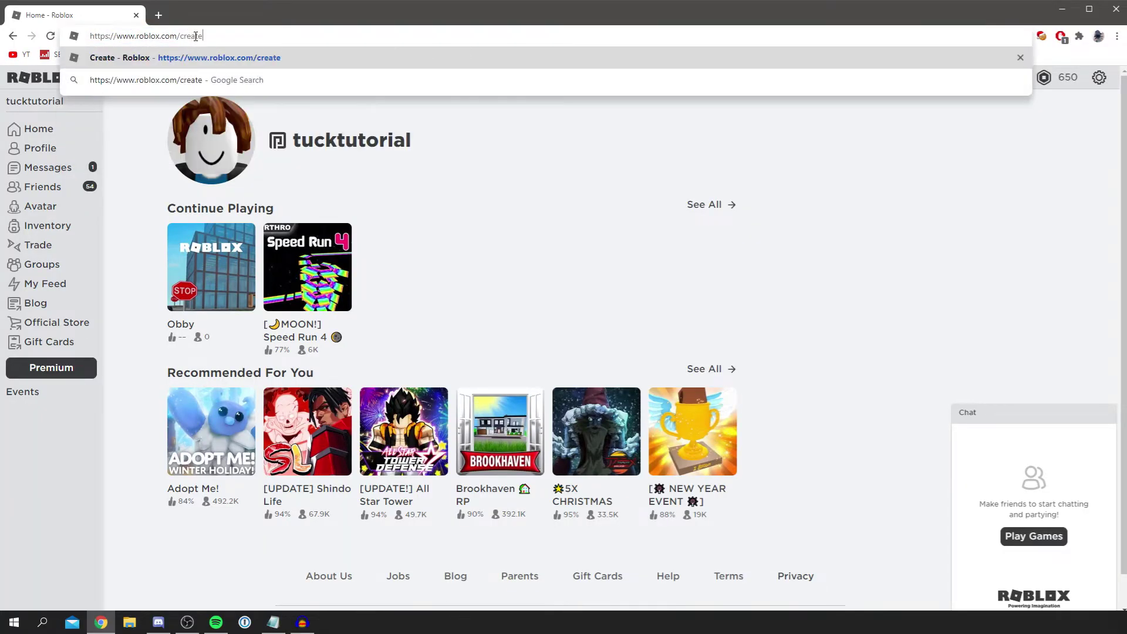
{"action": "key", "text": "Return"}
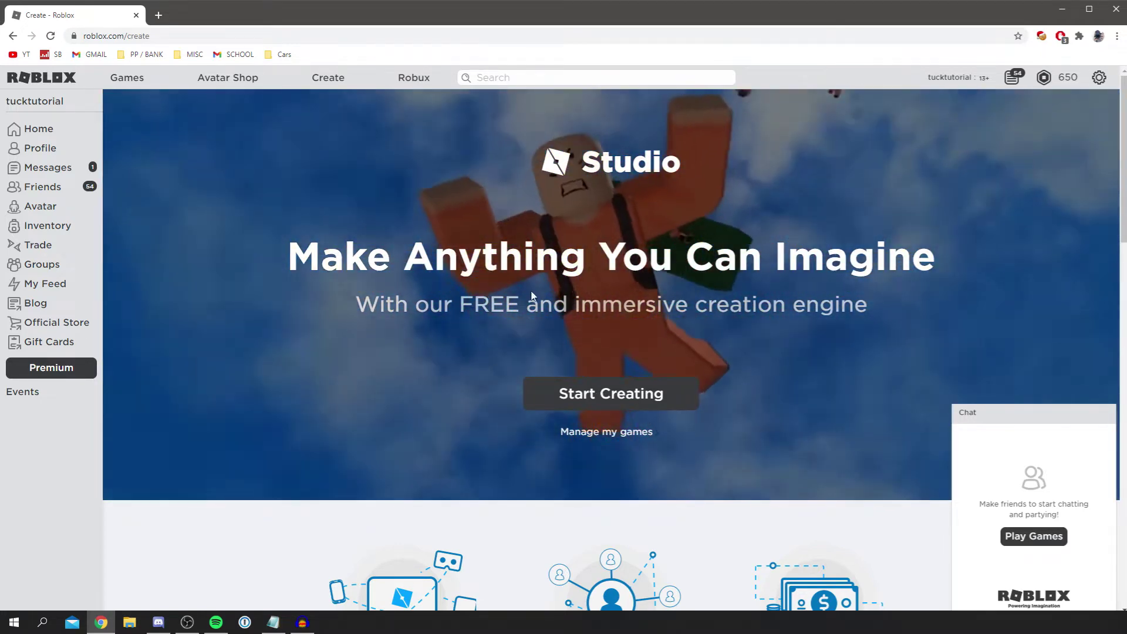
{"action": "left_click", "coordinate": [613, 404]}
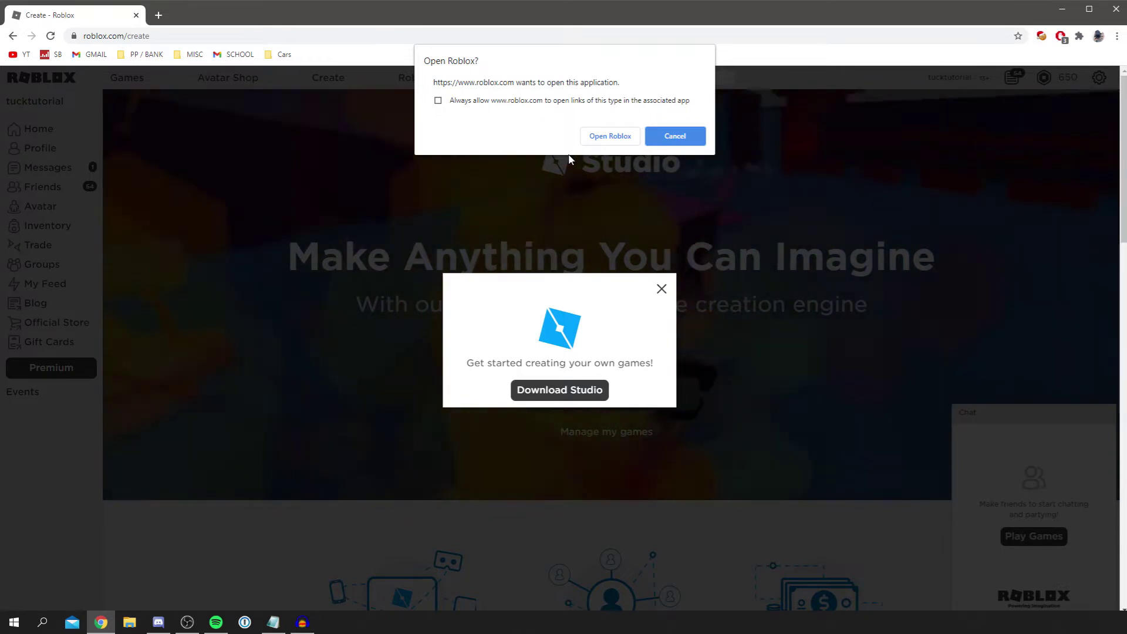
{"action": "left_click", "coordinate": [605, 101]}
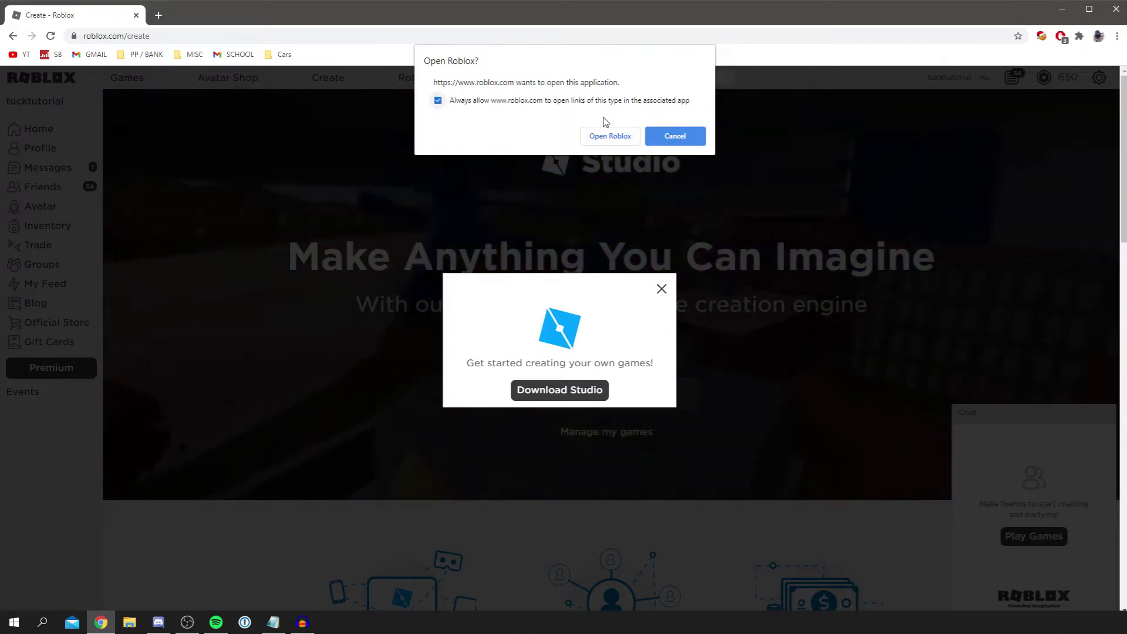
{"action": "left_click", "coordinate": [610, 136]}
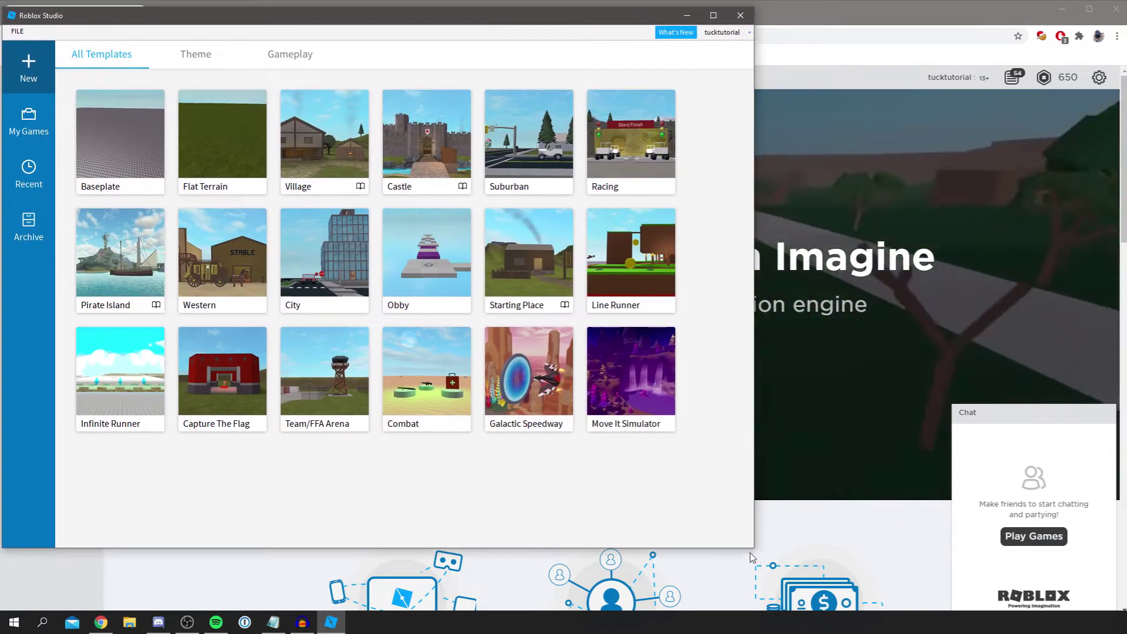
Enlarge the Roblox Studio window to fill the screen and create a new place from the Obby template.
{"action": "left_click_drag", "start_coordinate": [753, 552], "coordinate": [1115, 619]}
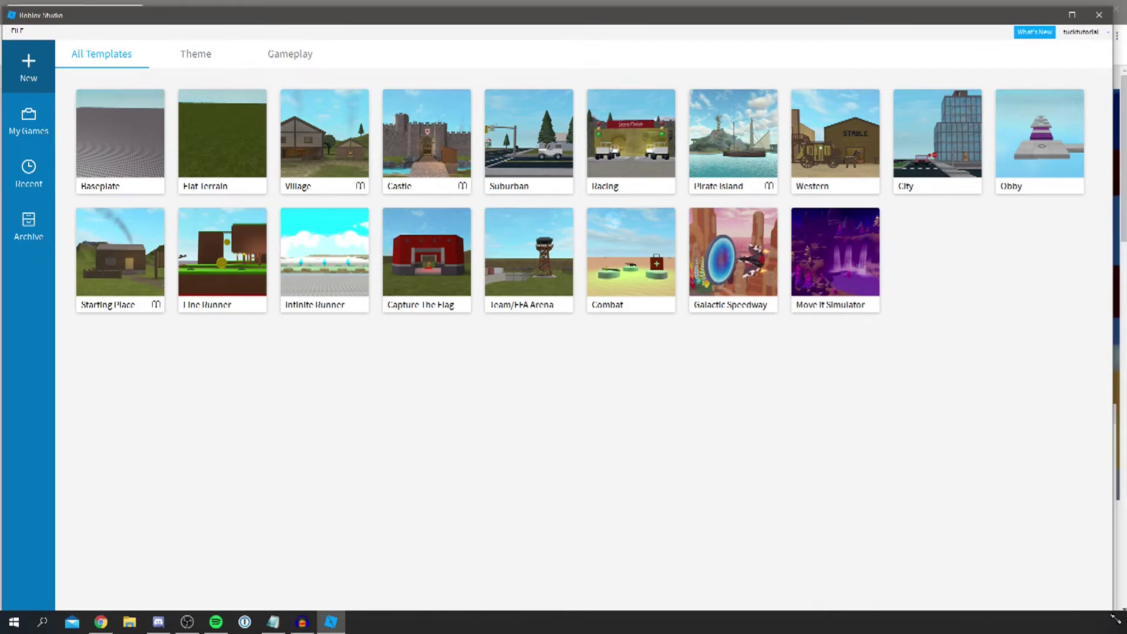
{"action": "left_click_drag", "start_coordinate": [1115, 619], "coordinate": [1122, 608]}
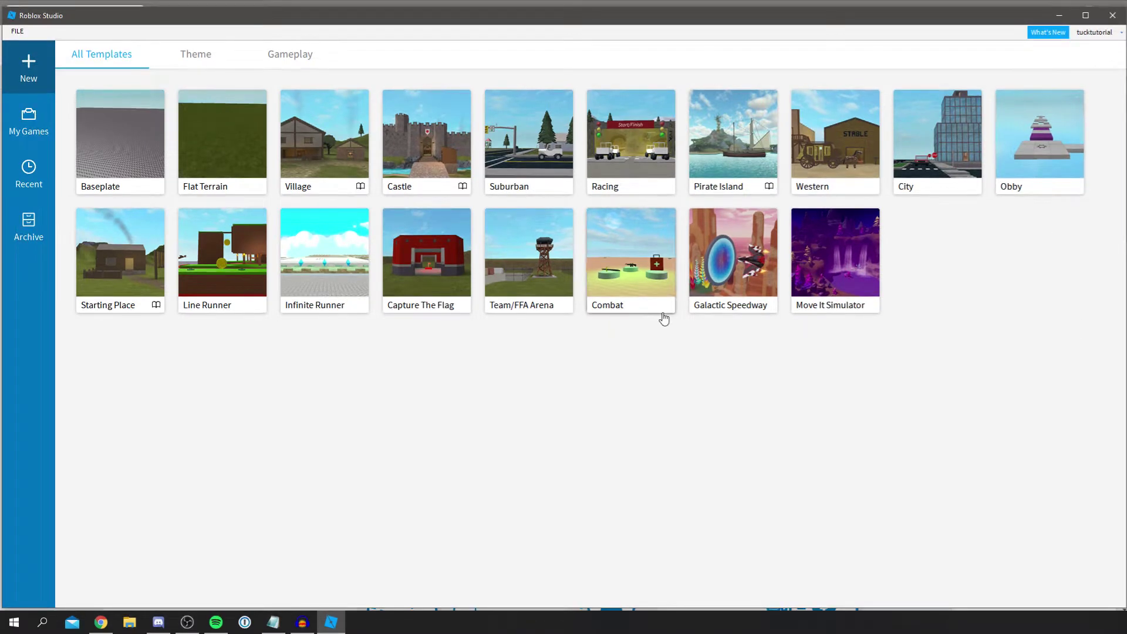
{"action": "left_click", "coordinate": [1042, 178]}
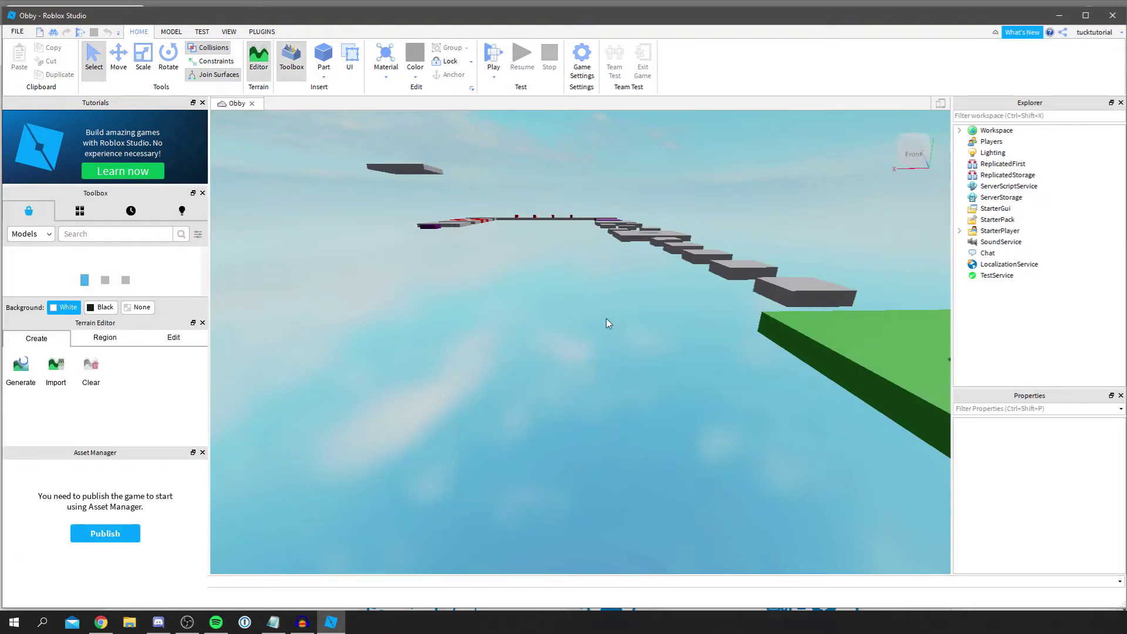
Select the green START platform with the Move tool and look through its properties.
{"action": "right_click_drag", "start_coordinate": [596, 299], "coordinate": [596, 299]}
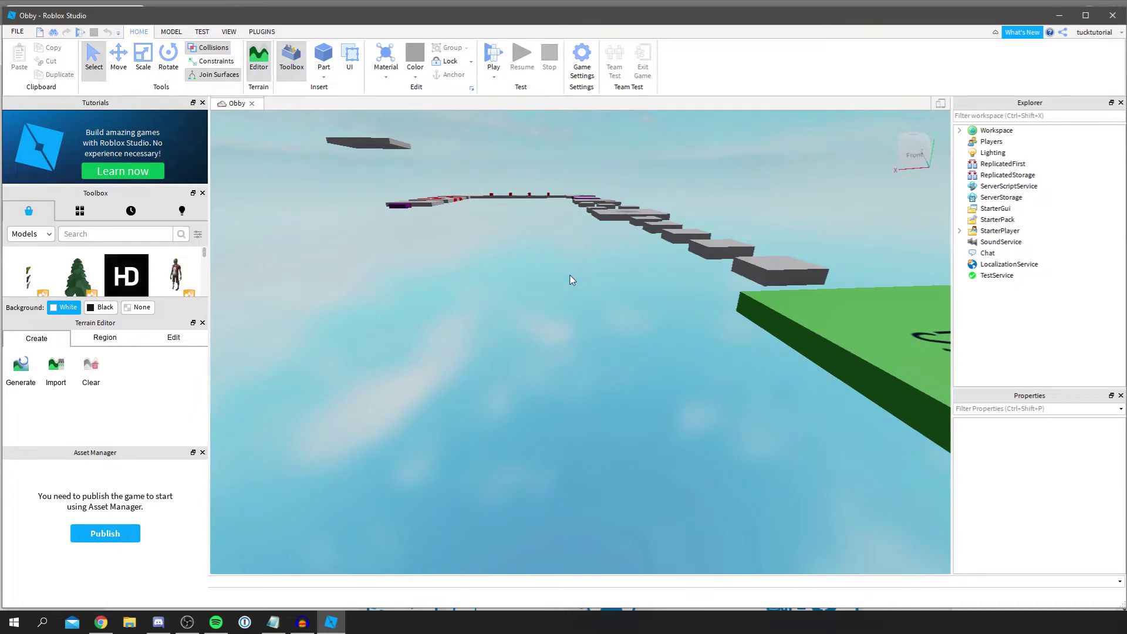
{"action": "right_click_drag", "start_coordinate": [544, 252], "coordinate": [610, 286]}
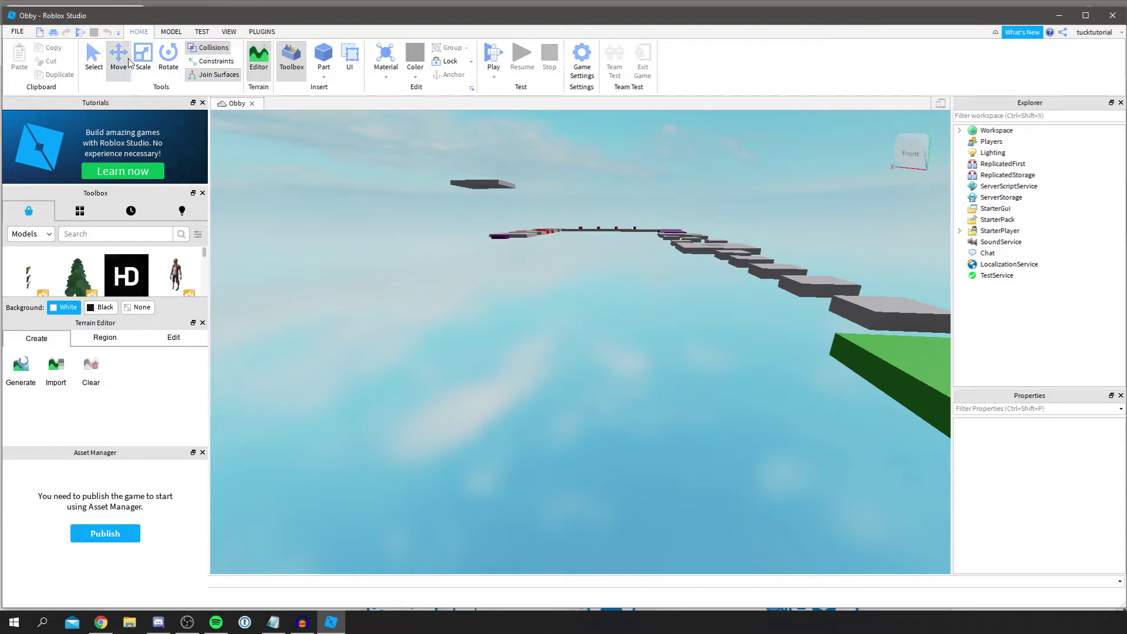
{"action": "right_click_drag", "start_coordinate": [593, 291], "coordinate": [593, 290]}
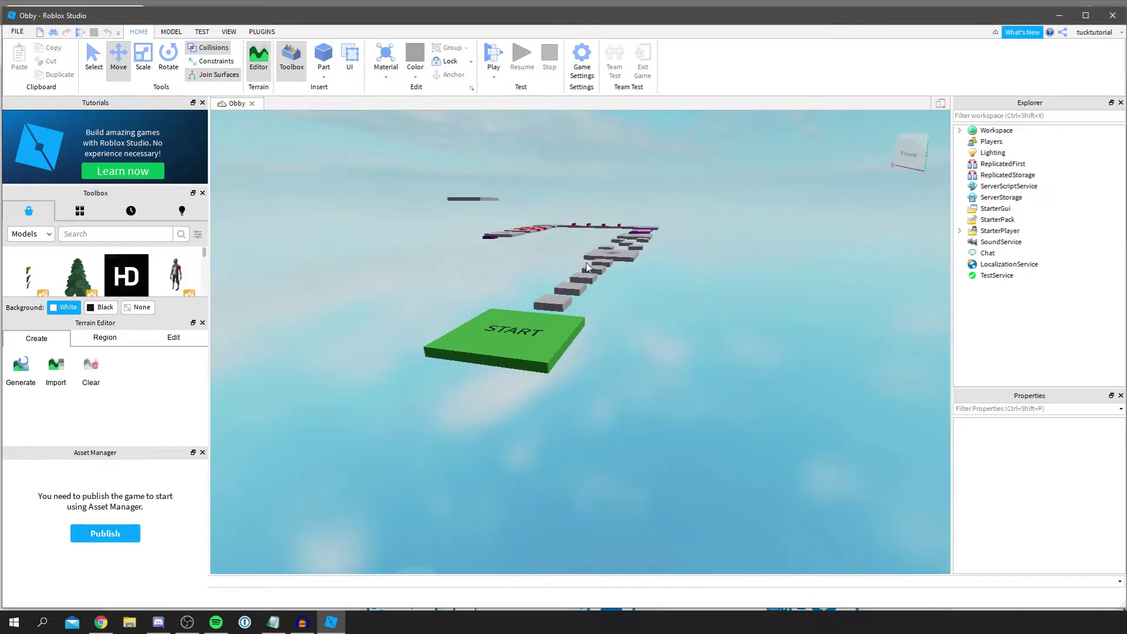
{"action": "right_click_drag", "start_coordinate": [587, 267], "coordinate": [679, 232]}
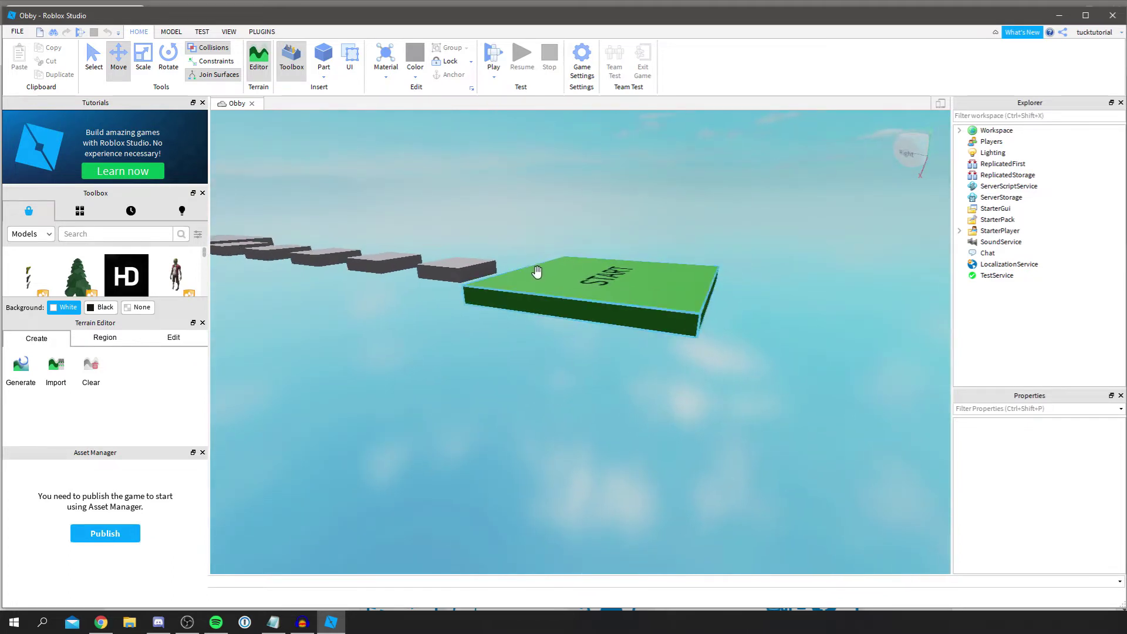
{"action": "left_click", "coordinate": [654, 313]}
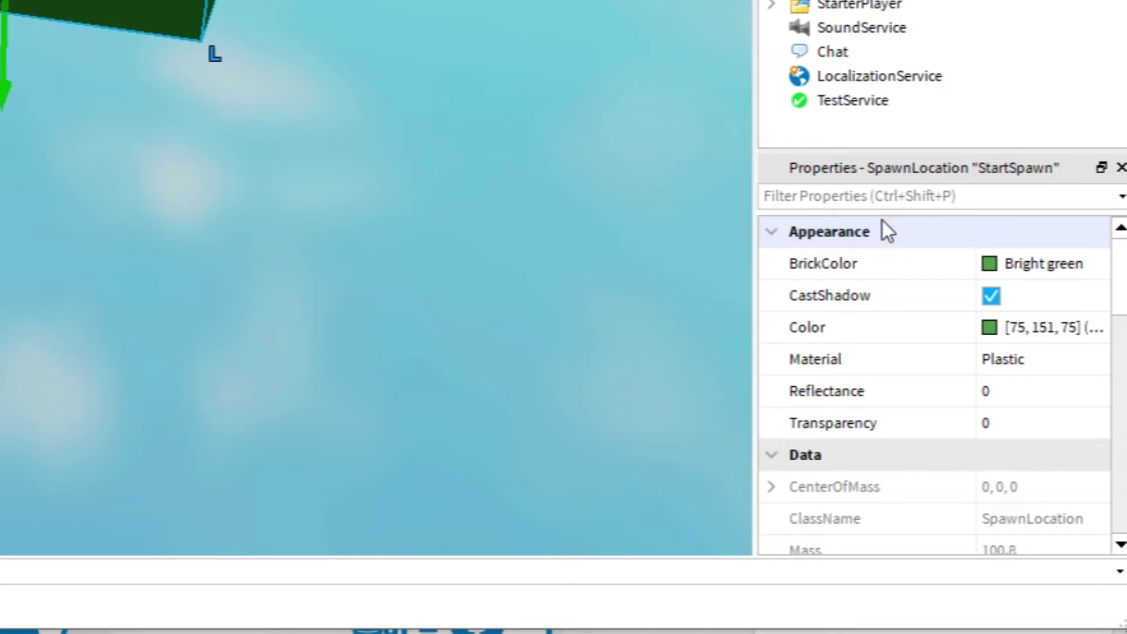
{"action": "scroll", "coordinate": [883, 226], "scroll_direction": "down", "scroll_amount": 2}
{"action": "scroll", "coordinate": [872, 296], "scroll_direction": "down", "scroll_amount": 5}
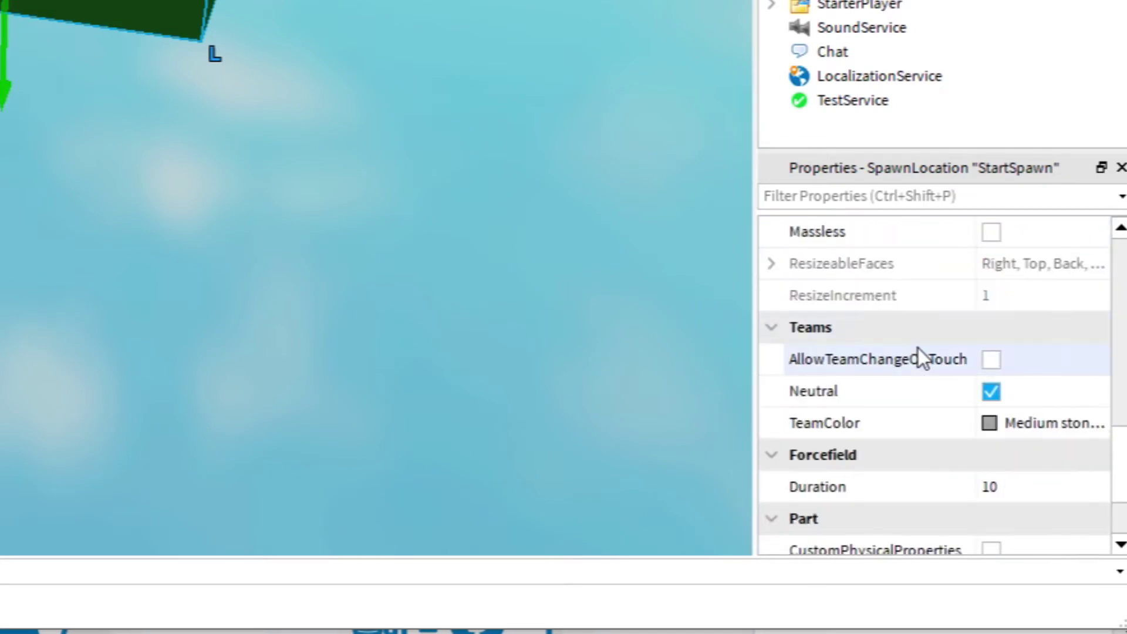
{"action": "scroll", "coordinate": [931, 372], "scroll_direction": "up", "scroll_amount": 7}
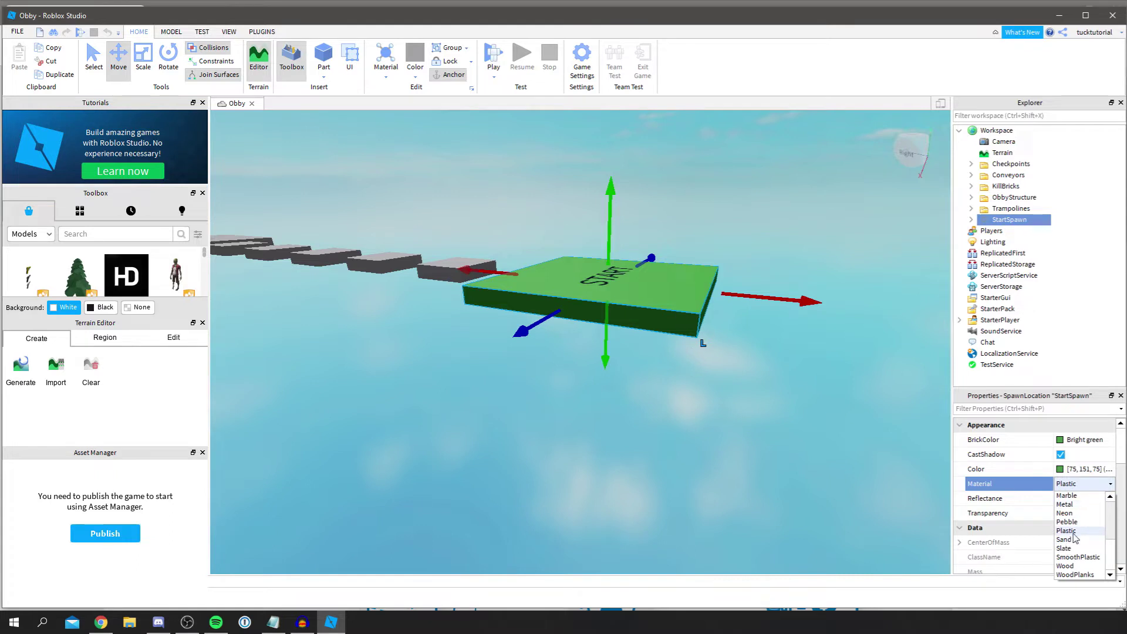
Try the Pebble and Grass materials on the START platform and view them from different angles.
{"action": "left_click", "coordinate": [1085, 522]}
{"action": "right_click_drag", "start_coordinate": [766, 237], "coordinate": [766, 234]}
{"action": "key", "text": "w"}
{"action": "key", "text": "e"}
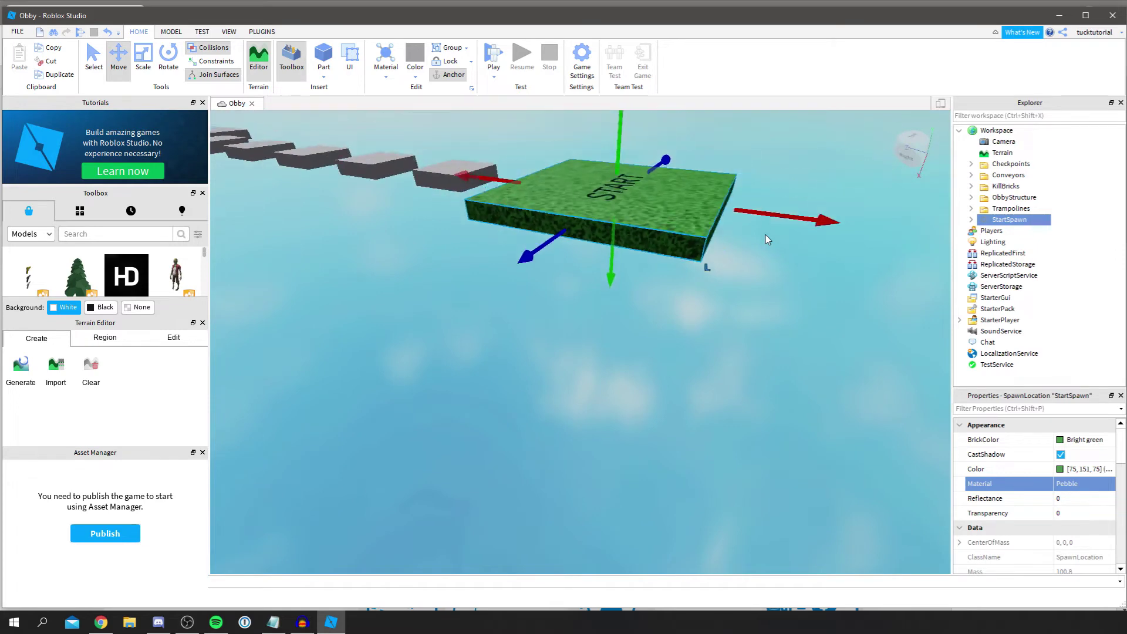
{"action": "scroll", "coordinate": [708, 192], "scroll_direction": "up", "scroll_amount": 3}
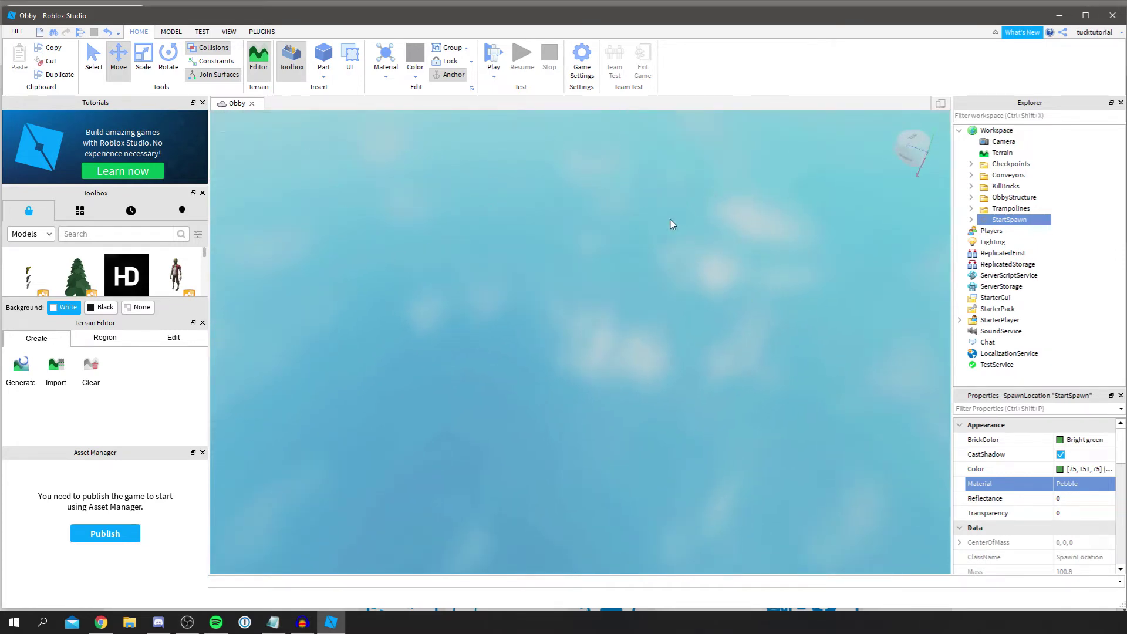
{"action": "scroll", "coordinate": [671, 219], "scroll_direction": "down", "scroll_amount": 2}
{"action": "right_click_drag", "start_coordinate": [777, 207], "coordinate": [777, 207]}
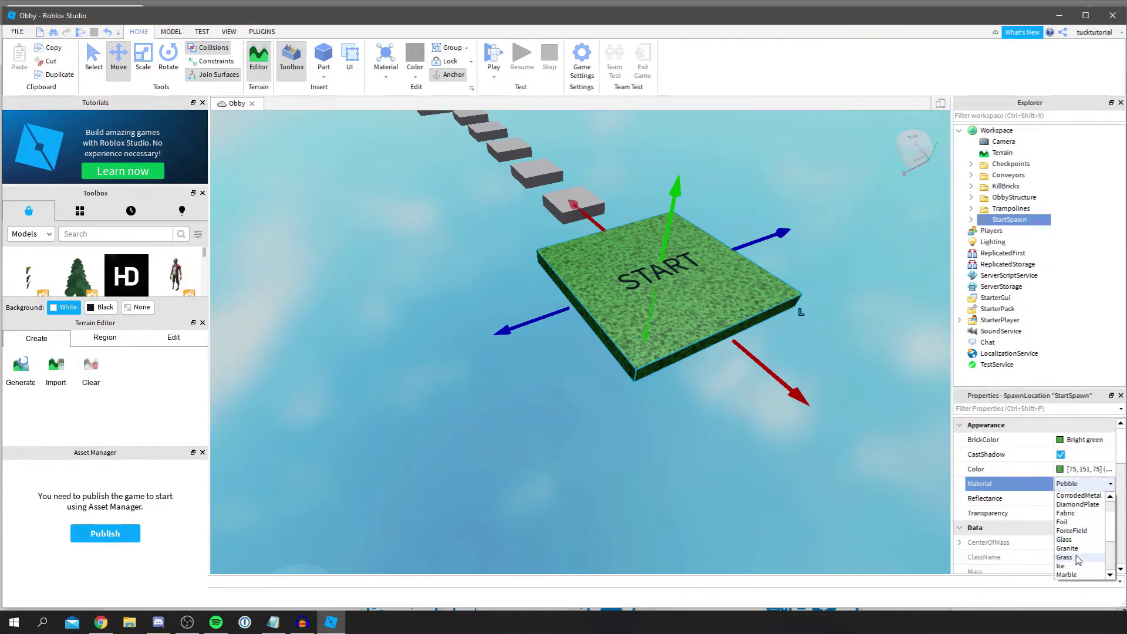
{"action": "left_click", "coordinate": [1064, 557]}
{"action": "right_click_drag", "start_coordinate": [858, 289], "coordinate": [857, 276]}
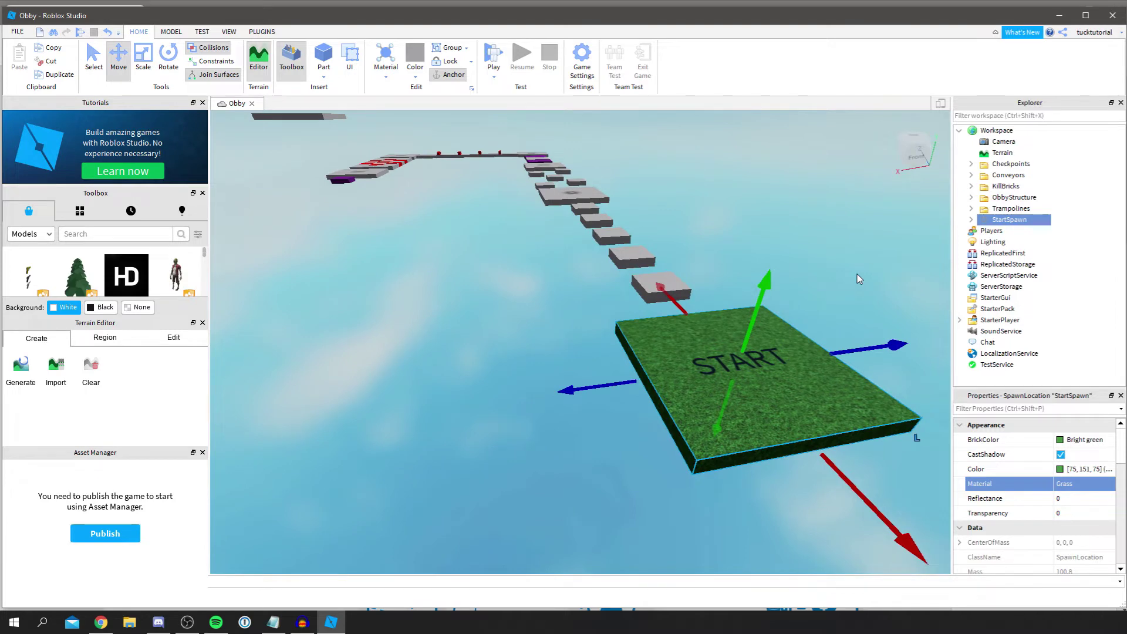
Set the START platform's material to SmoothPlastic and its BrickColor to New Yeller.
{"action": "left_click", "coordinate": [1082, 487]}
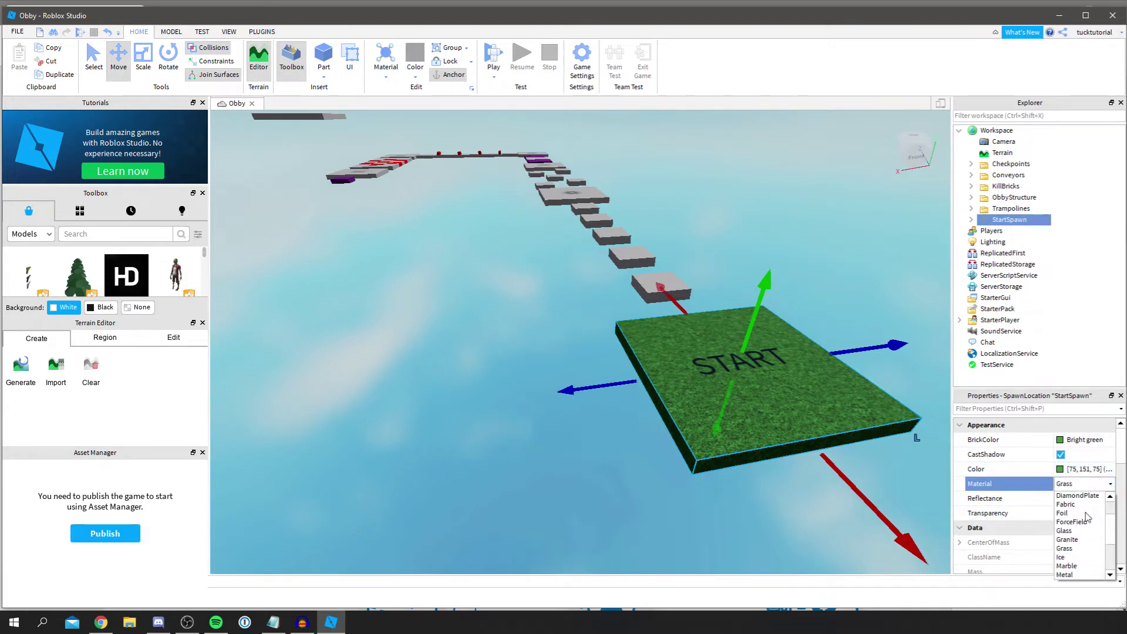
{"action": "left_click", "coordinate": [1075, 557]}
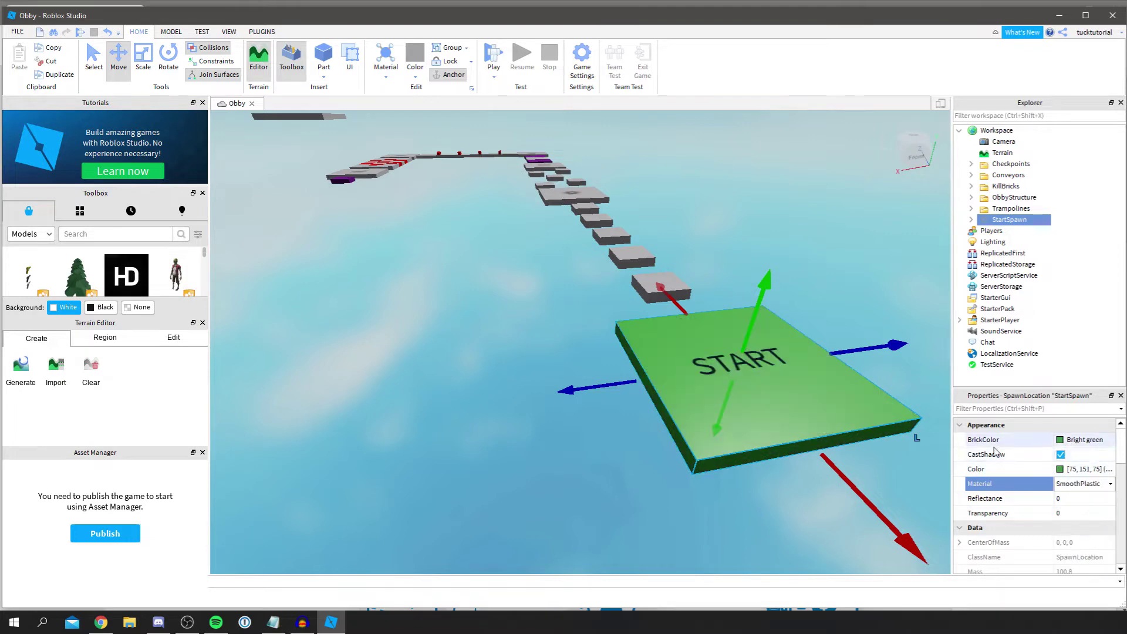
{"action": "left_click", "coordinate": [1080, 440]}
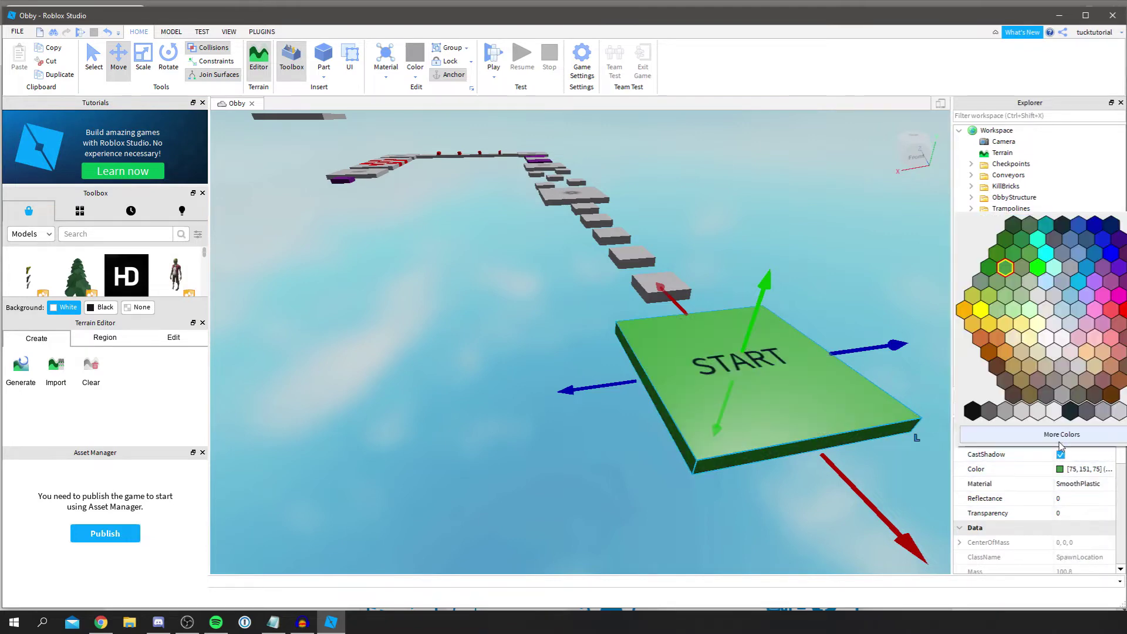
{"action": "left_click", "coordinate": [980, 310]}
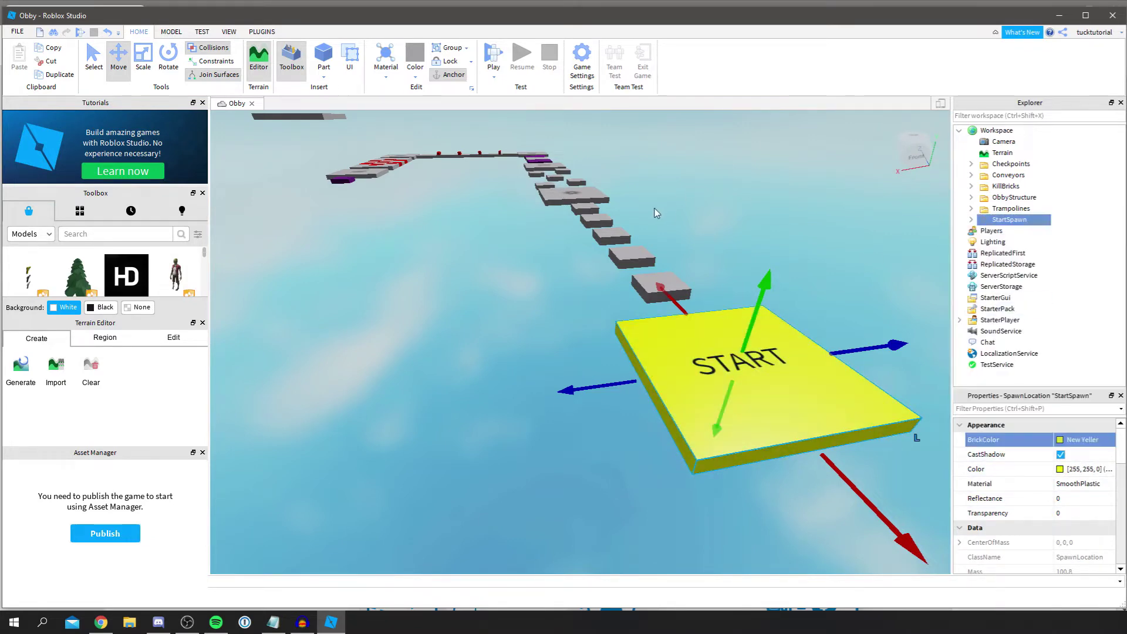
Shift the first grey platform after START to one side and the second platform to the opposite side.
{"action": "right_click_drag", "start_coordinate": [802, 188], "coordinate": [801, 188]}
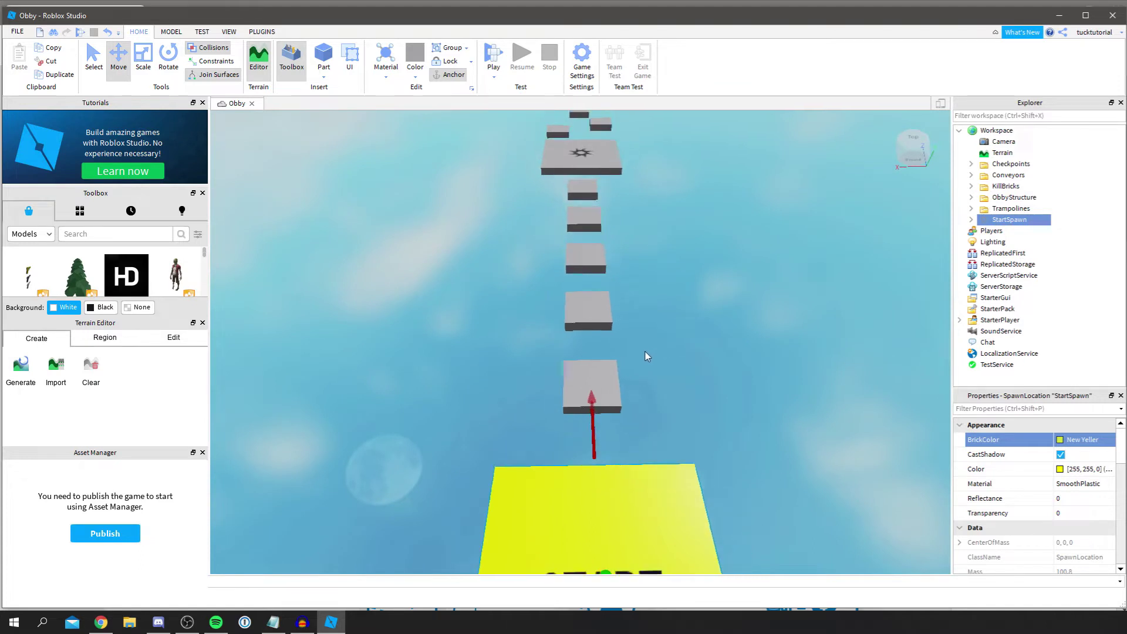
{"action": "left_click", "coordinate": [610, 373]}
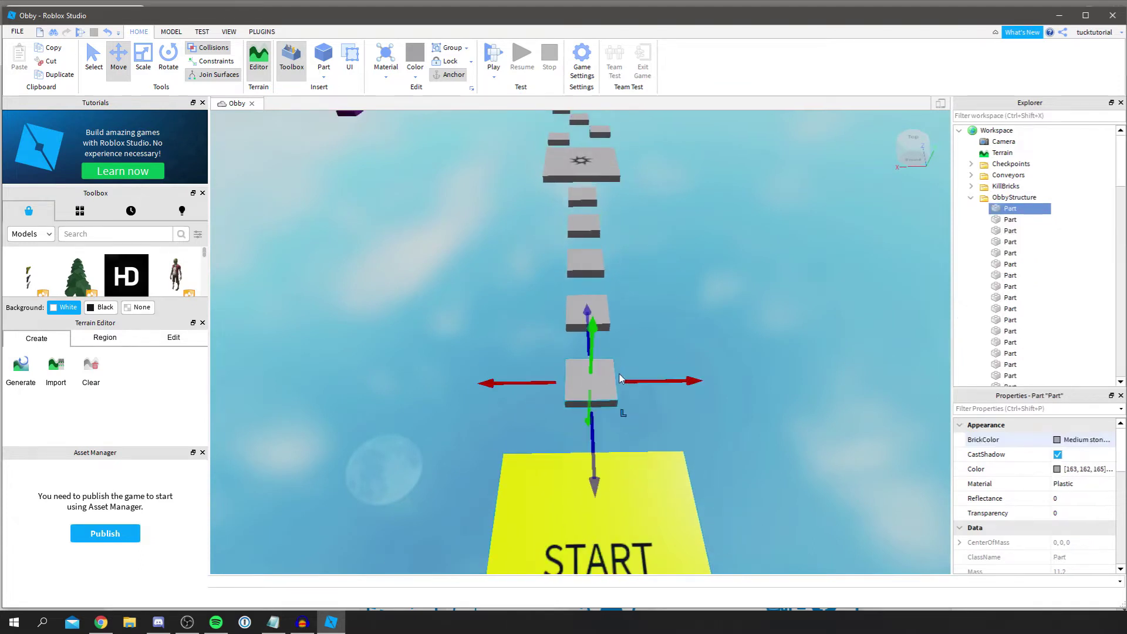
{"action": "left_click", "coordinate": [99, 66]}
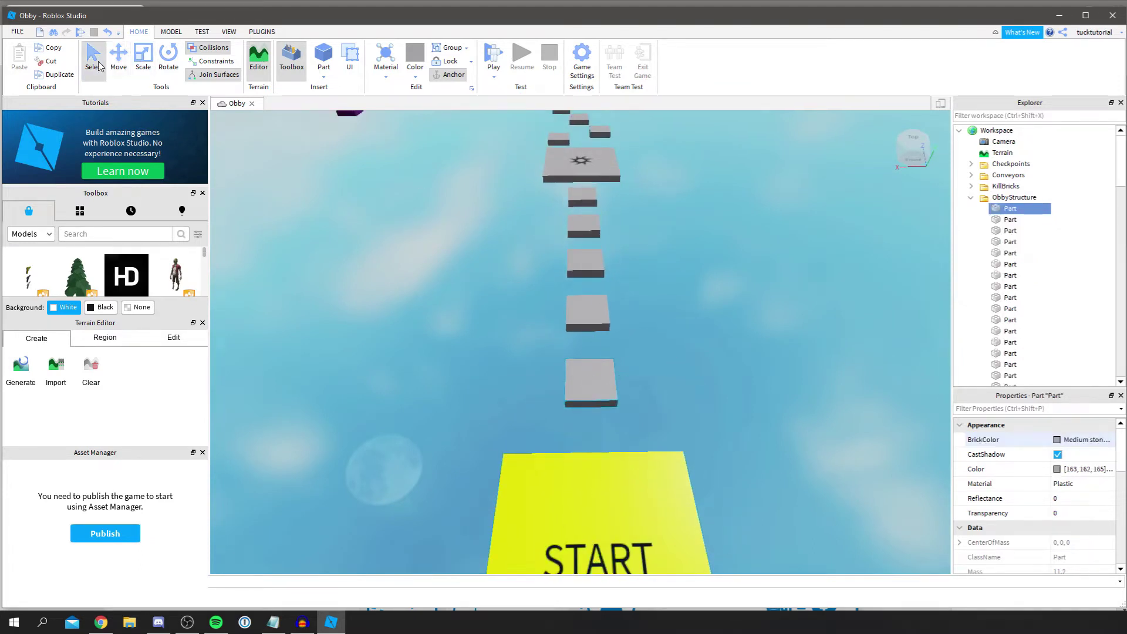
{"action": "left_click_drag", "start_coordinate": [669, 382], "coordinate": [770, 379]}
{"action": "left_click_drag", "start_coordinate": [743, 382], "coordinate": [731, 381]}
{"action": "left_click", "coordinate": [590, 318]}
{"action": "left_click_drag", "start_coordinate": [515, 317], "coordinate": [501, 316]}
{"action": "key", "text": "a"}
{"action": "key", "text": "d"}
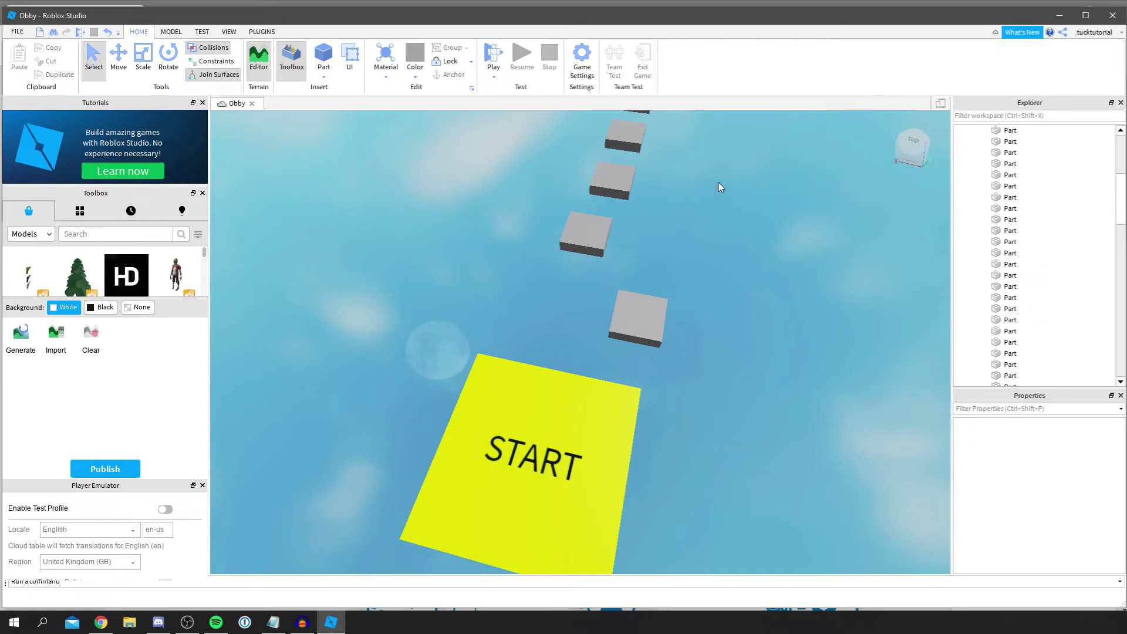
Playtest the obby by jumping from START across the first shifted platforms, and stop the test.
{"action": "left_click", "coordinate": [495, 61]}
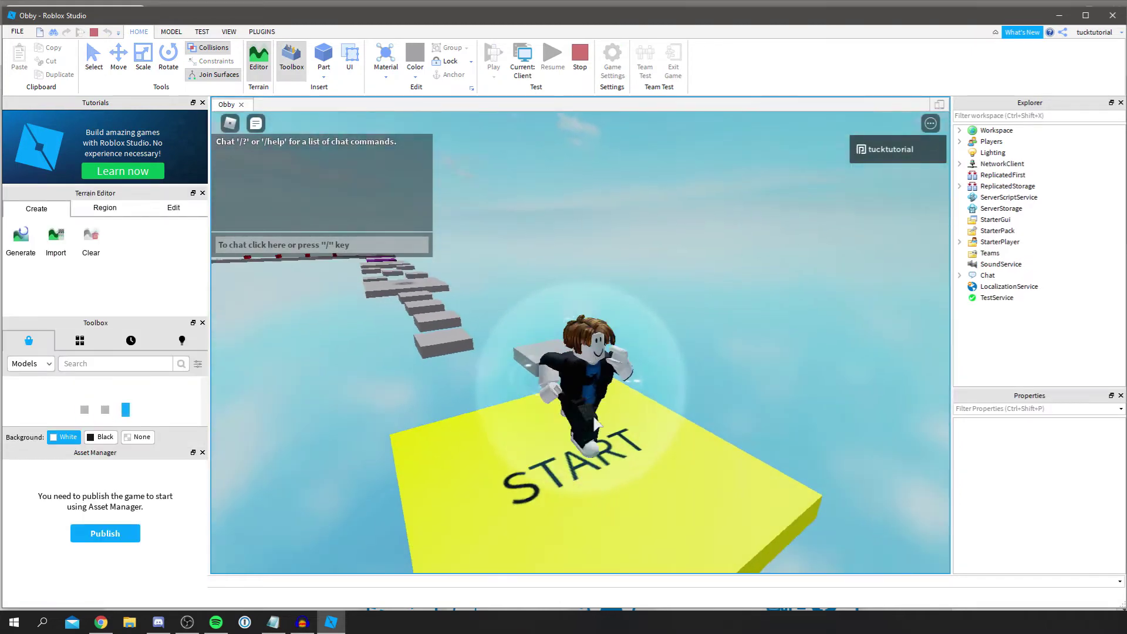
{"action": "key", "text": "w"}
{"action": "right_click_drag", "start_coordinate": [594, 417], "coordinate": [594, 417]}
{"action": "key", "text": "space"}
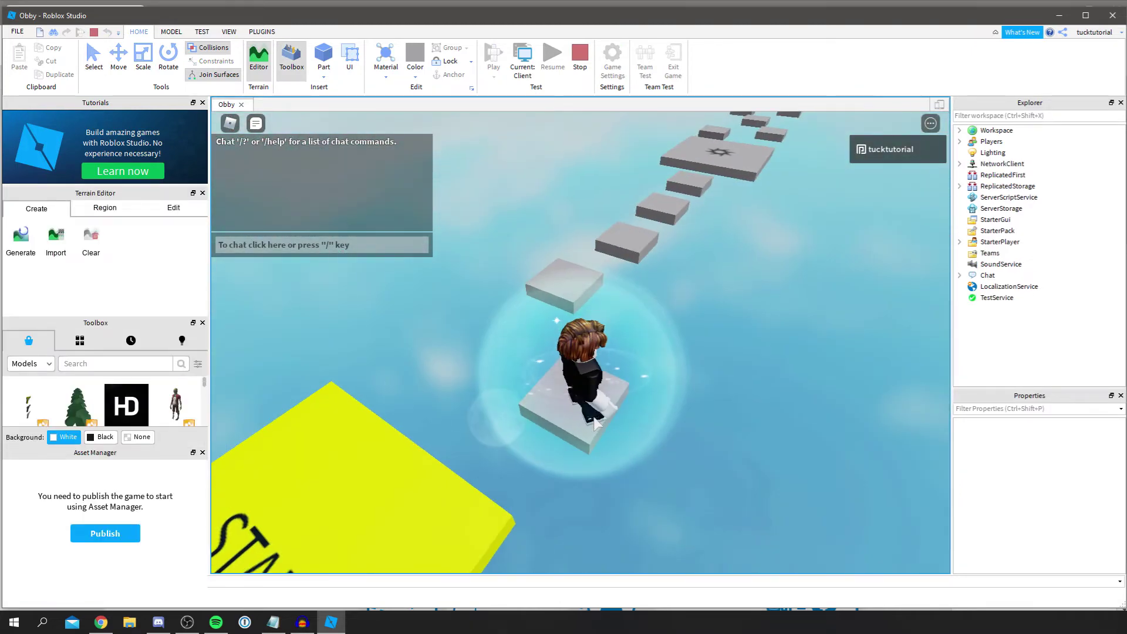
{"action": "key", "text": "w"}
{"action": "key", "text": "space"}
{"action": "key", "text": "w"}
{"action": "left_click", "coordinate": [578, 59]}
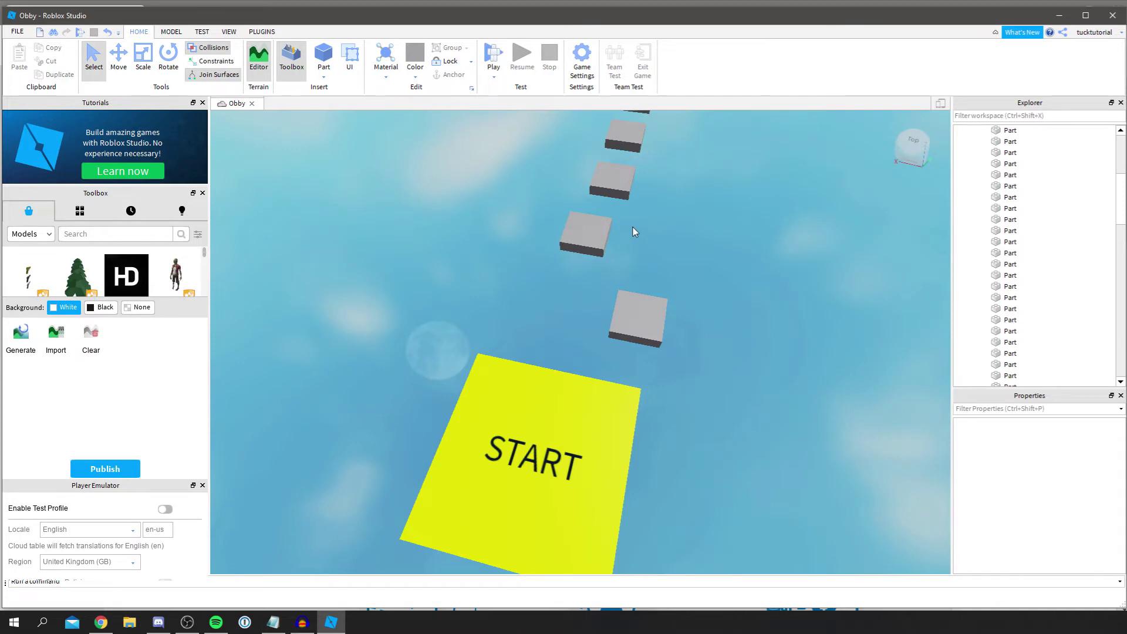
Stagger the third, fourth and fifth grey platforms before the first checkpoint to alternating sides with the Move tool.
{"action": "key", "text": "w"}
{"action": "right_click_drag", "start_coordinate": [713, 270], "coordinate": [714, 274]}
{"action": "key", "text": "s"}
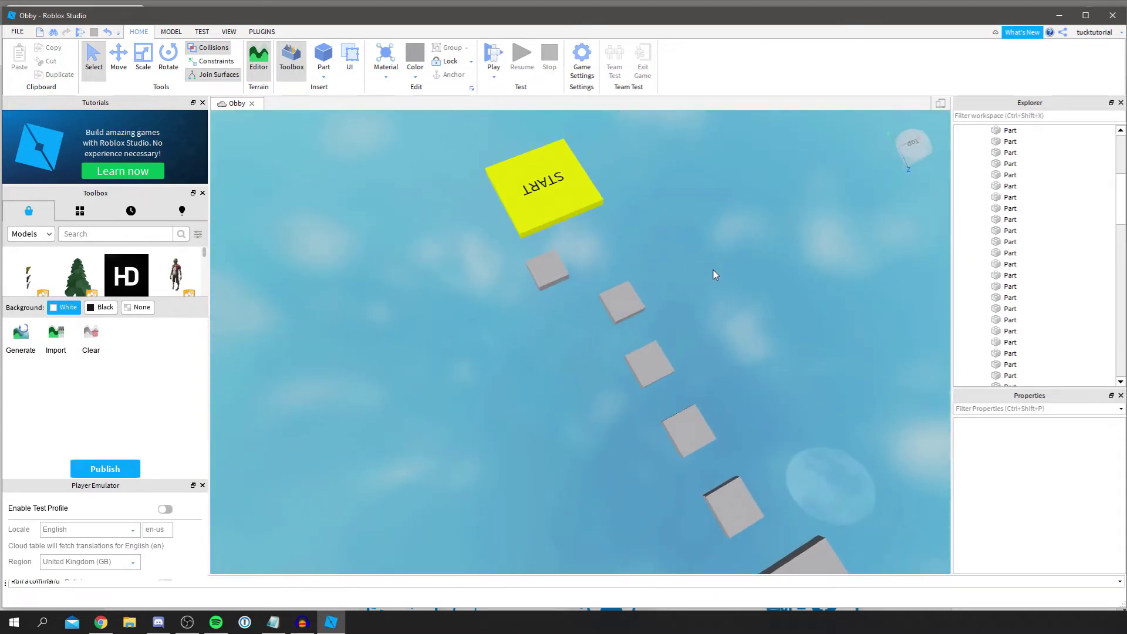
{"action": "left_click", "coordinate": [622, 301]}
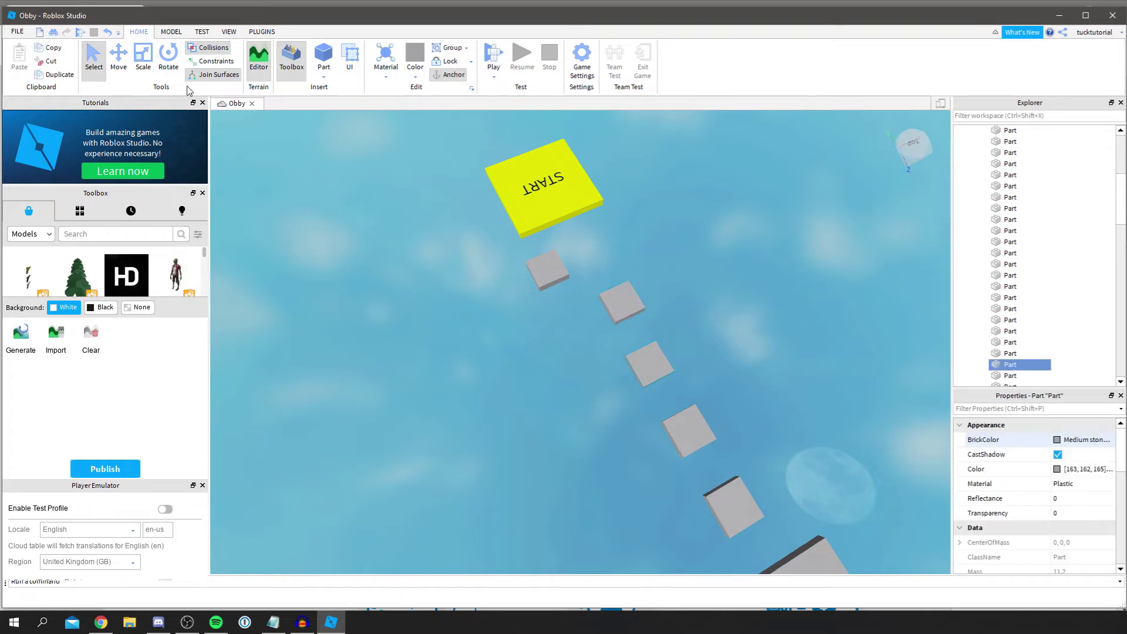
{"action": "left_click", "coordinate": [127, 52]}
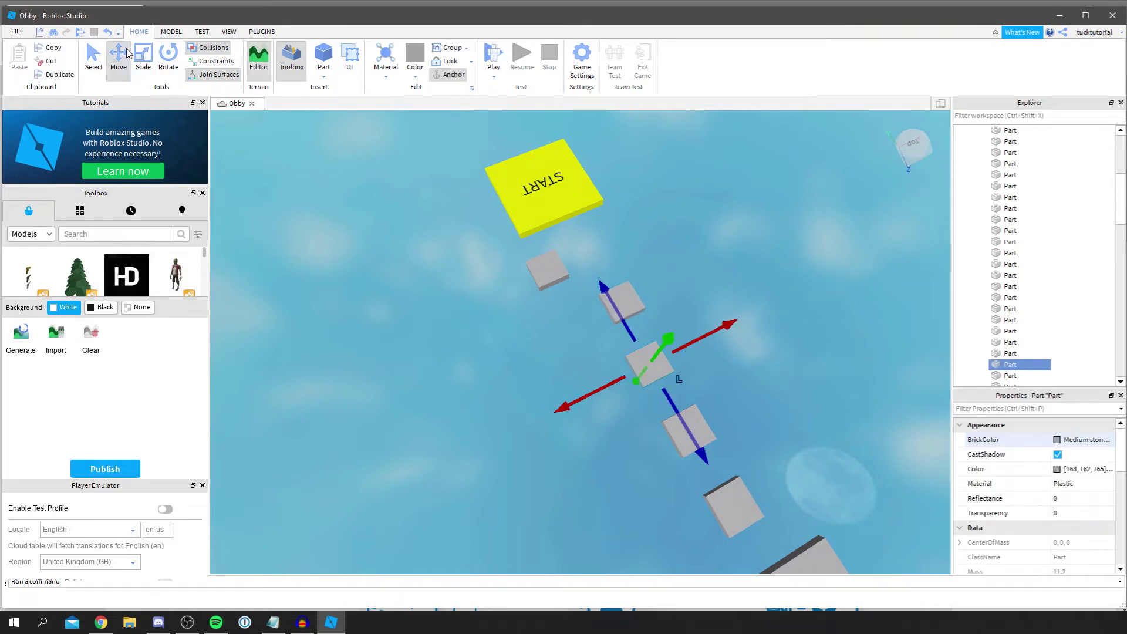
{"action": "left_click_drag", "start_coordinate": [612, 393], "coordinate": [574, 390]}
{"action": "left_click", "coordinate": [698, 425]}
{"action": "left_click_drag", "start_coordinate": [749, 398], "coordinate": [782, 382]}
{"action": "scroll", "coordinate": [734, 434], "scroll_direction": "down", "scroll_amount": 3}
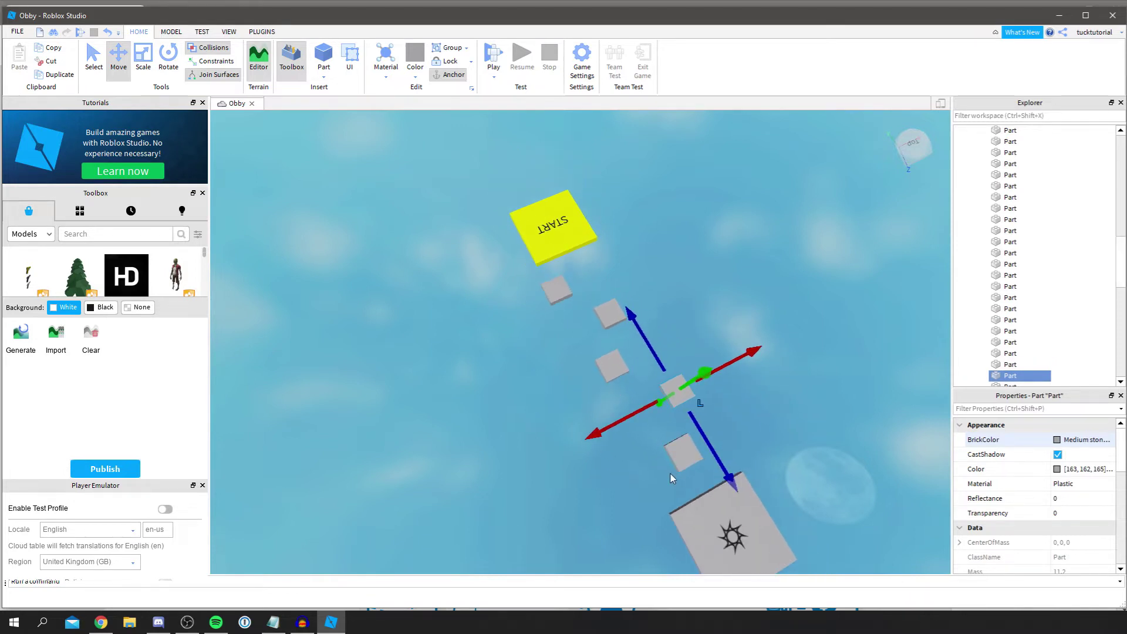
{"action": "left_click", "coordinate": [679, 459]}
{"action": "left_click_drag", "start_coordinate": [642, 478], "coordinate": [626, 483]}
Set the BrickColor of the first platform after START to bright green and of the second to Teal.
{"action": "left_click", "coordinate": [552, 290]}
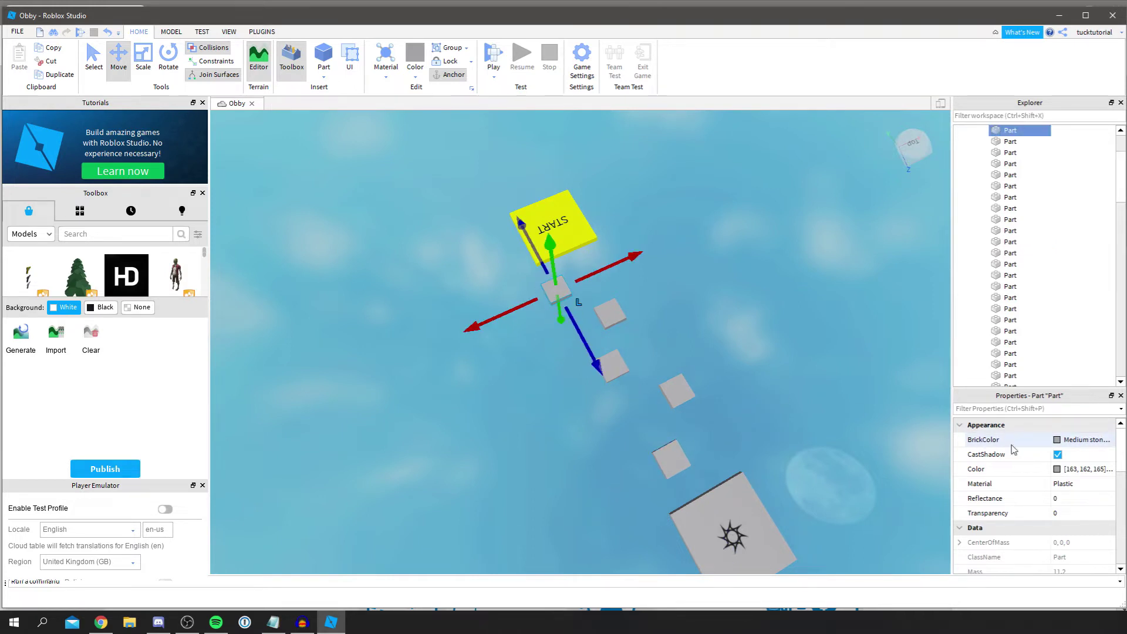
{"action": "left_click", "coordinate": [1056, 442]}
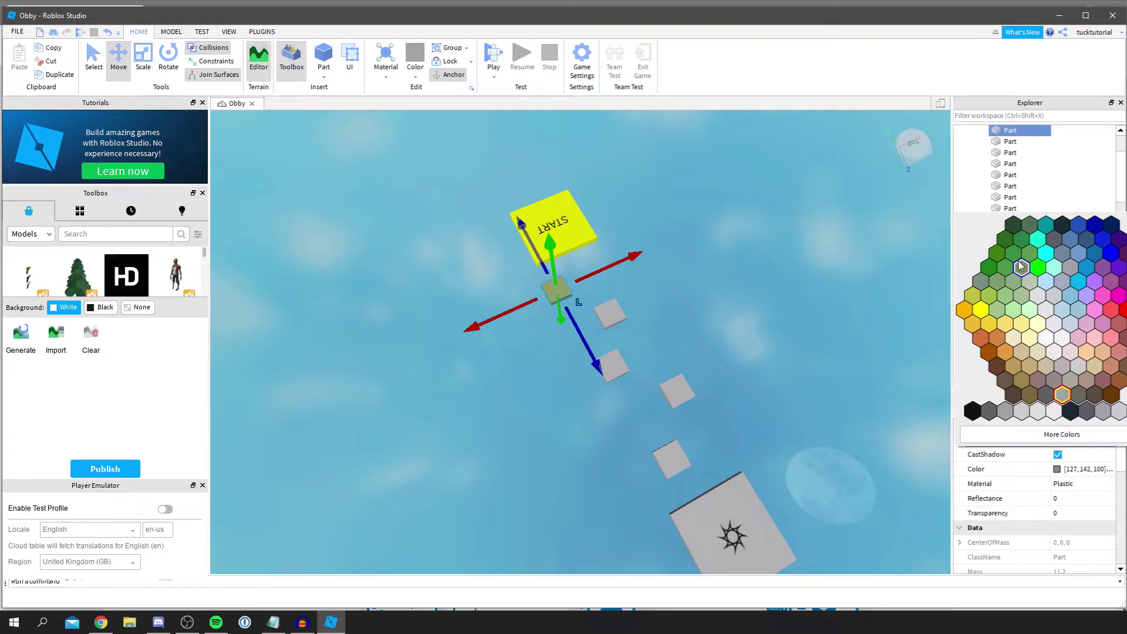
{"action": "left_click", "coordinate": [1039, 275]}
{"action": "left_click", "coordinate": [610, 315]}
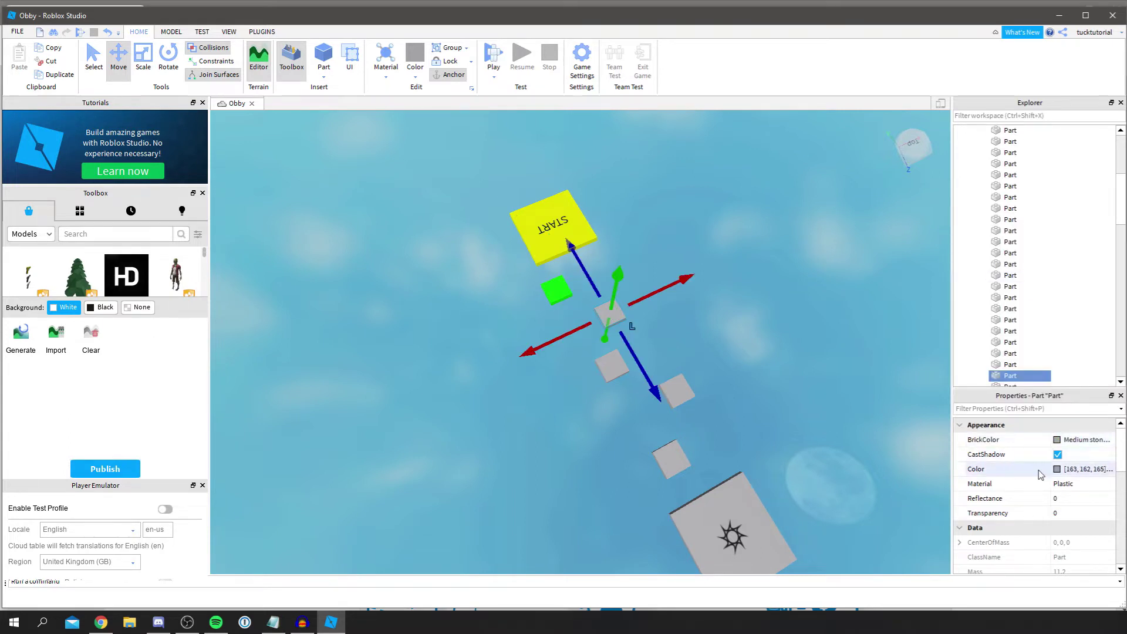
{"action": "left_click", "coordinate": [1057, 442]}
{"action": "left_click", "coordinate": [1039, 250]}
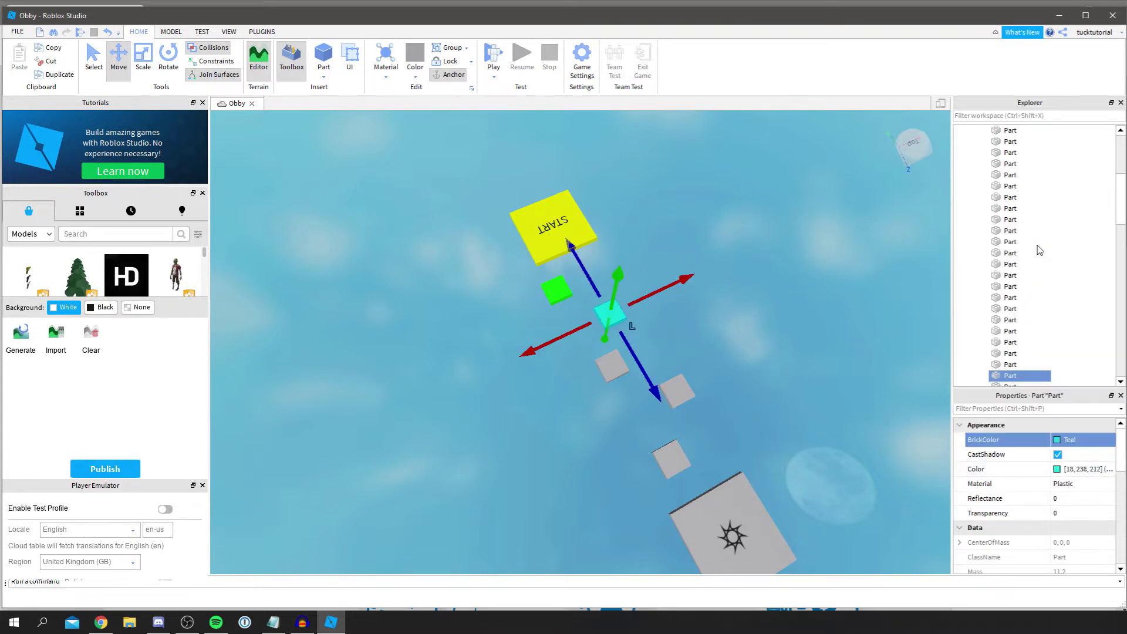
{"action": "right_click_drag", "start_coordinate": [812, 359], "coordinate": [813, 358]}
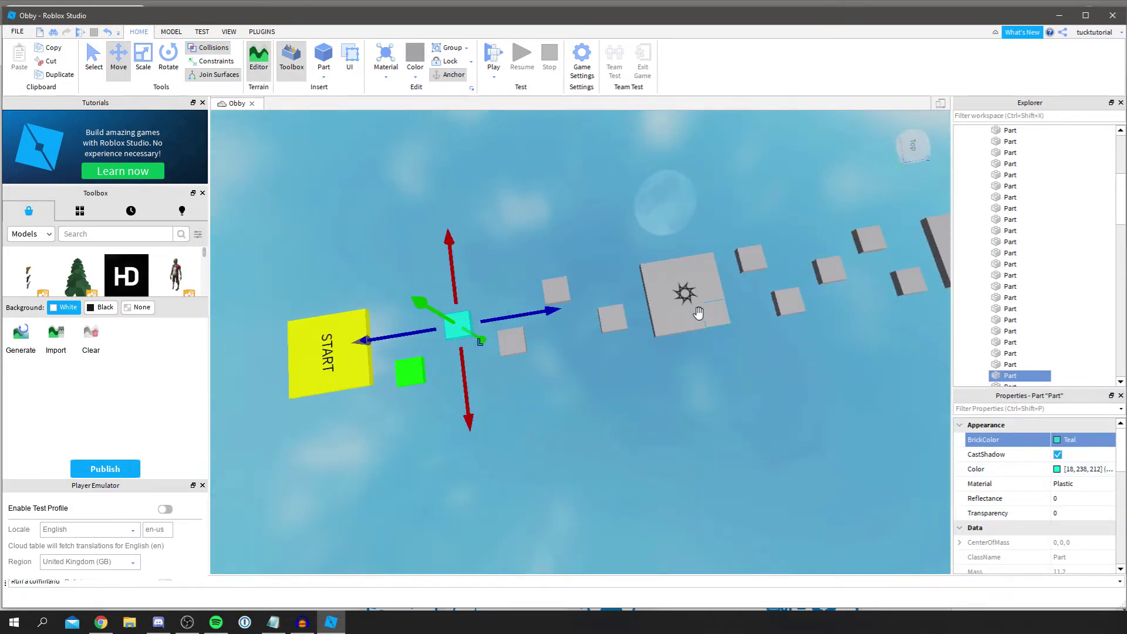
{"action": "left_click", "coordinate": [707, 275]}
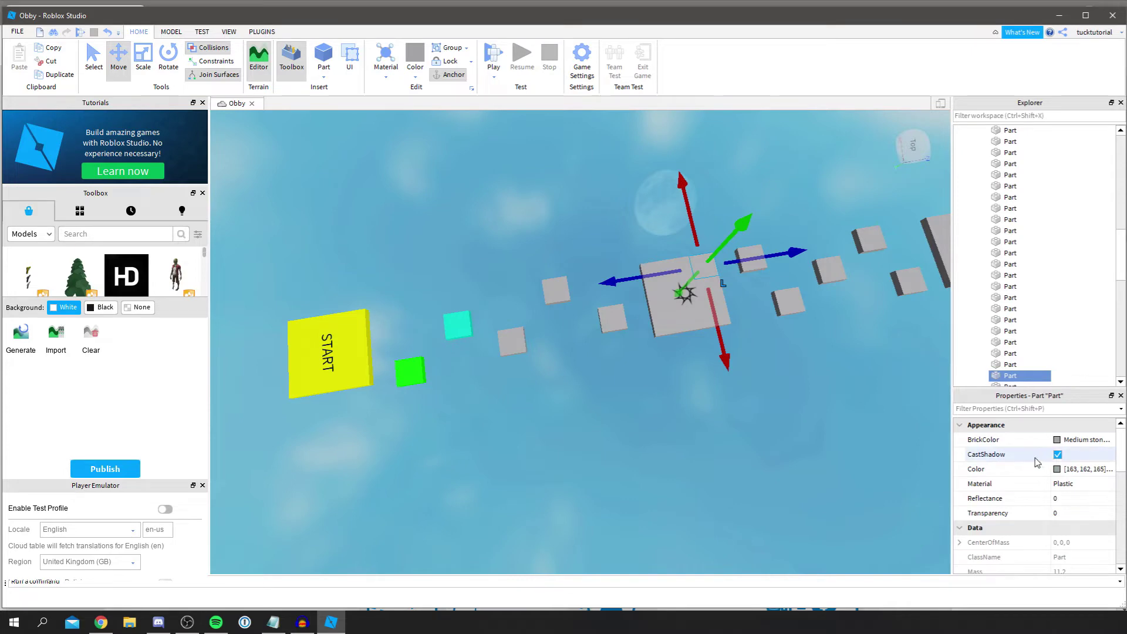
{"action": "left_click", "coordinate": [1063, 441]}
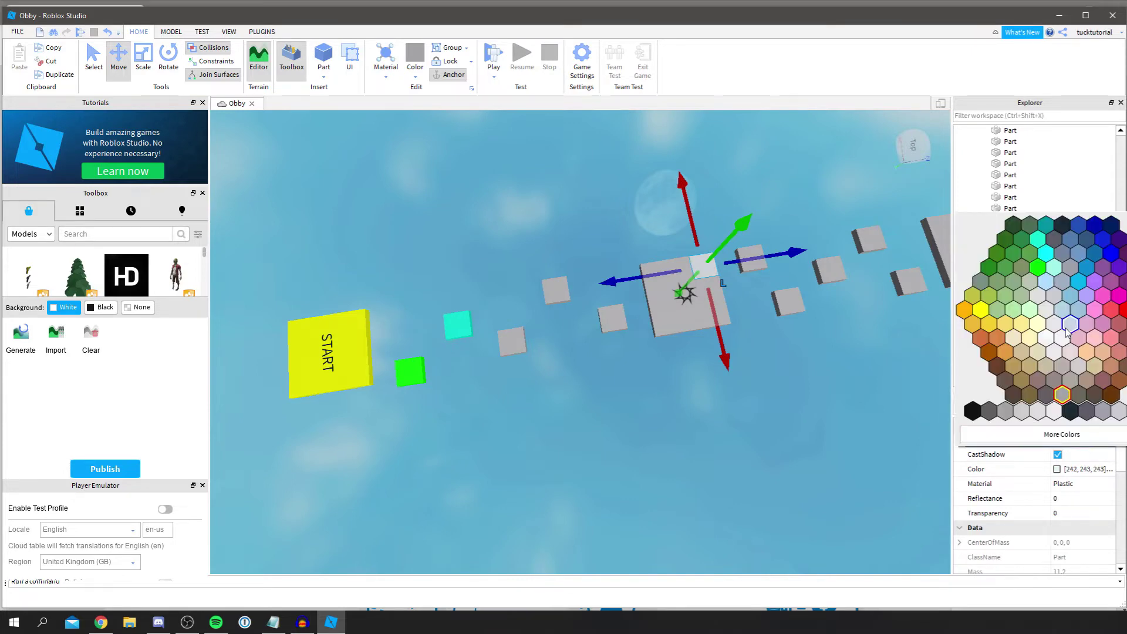
{"action": "right_click_drag", "start_coordinate": [804, 355], "coordinate": [802, 354]}
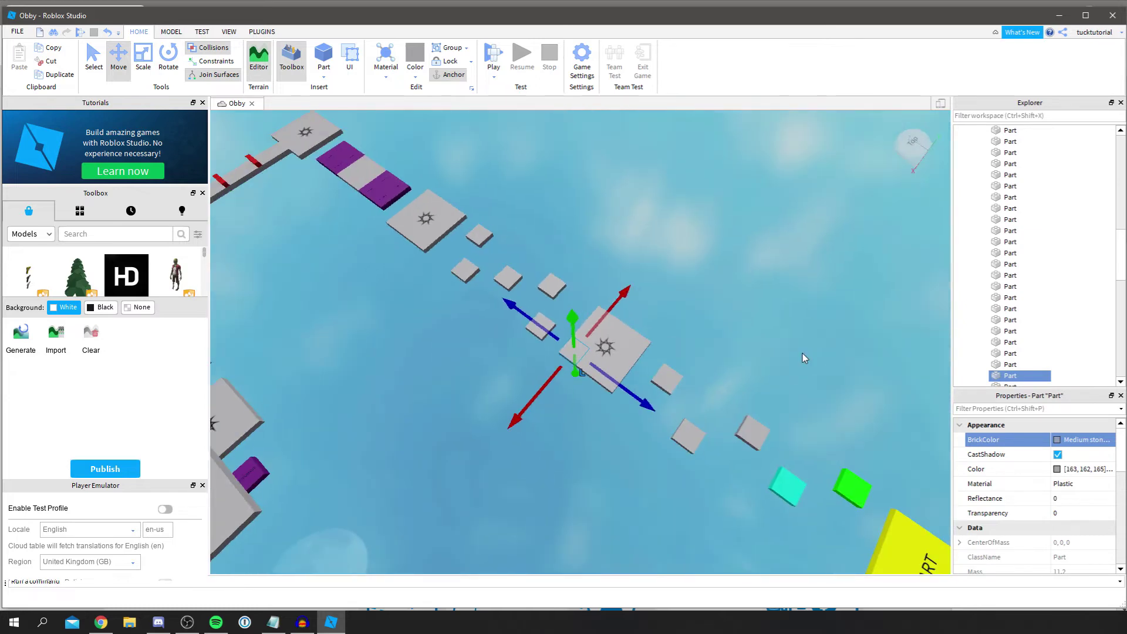
Paste a copy of a purple conveyor piece and place it beside the small grey platforms after the first checkpoint.
{"action": "scroll", "coordinate": [664, 346], "scroll_direction": "up", "scroll_amount": 3}
{"action": "right_click_drag", "start_coordinate": [688, 322], "coordinate": [688, 322]}
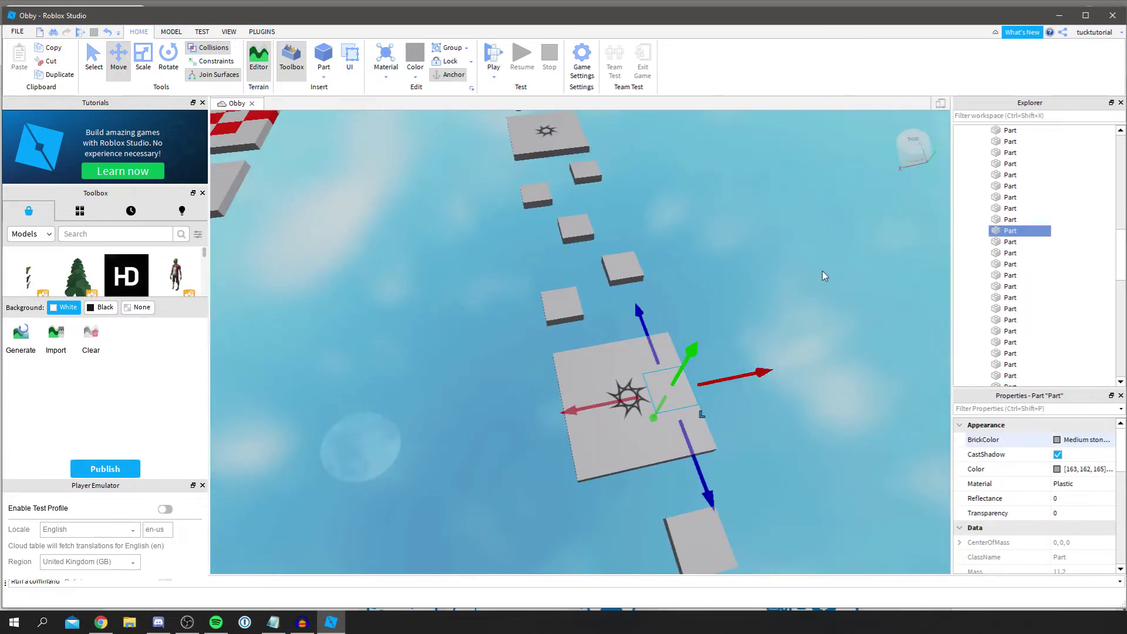
{"action": "right_click_drag", "start_coordinate": [656, 349], "coordinate": [656, 350]}
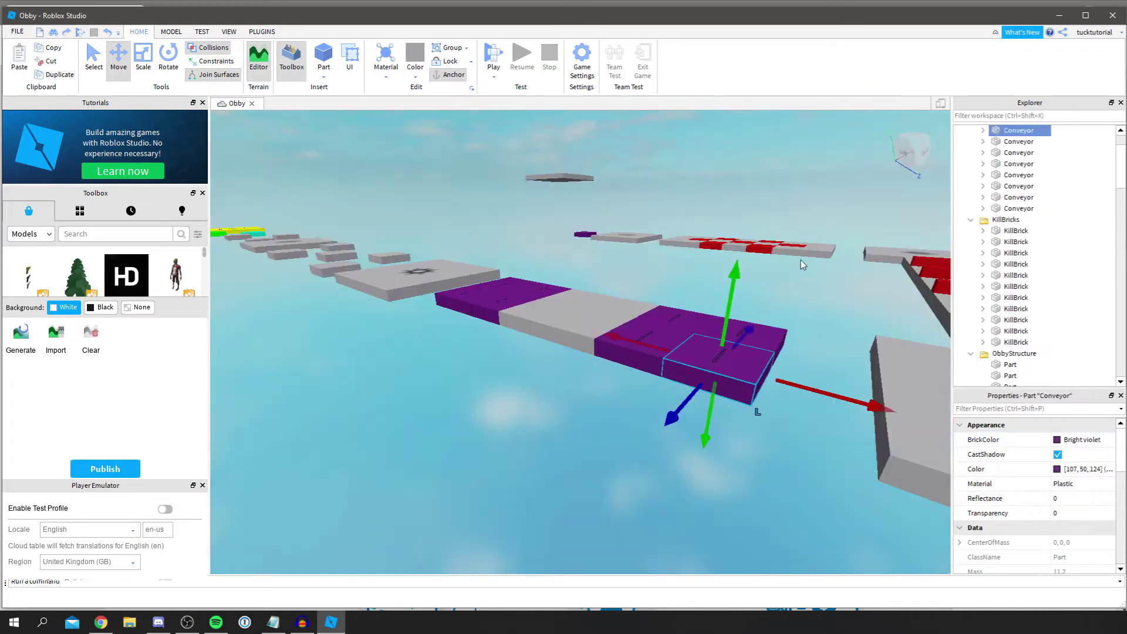
{"action": "left_click", "coordinate": [802, 265]}
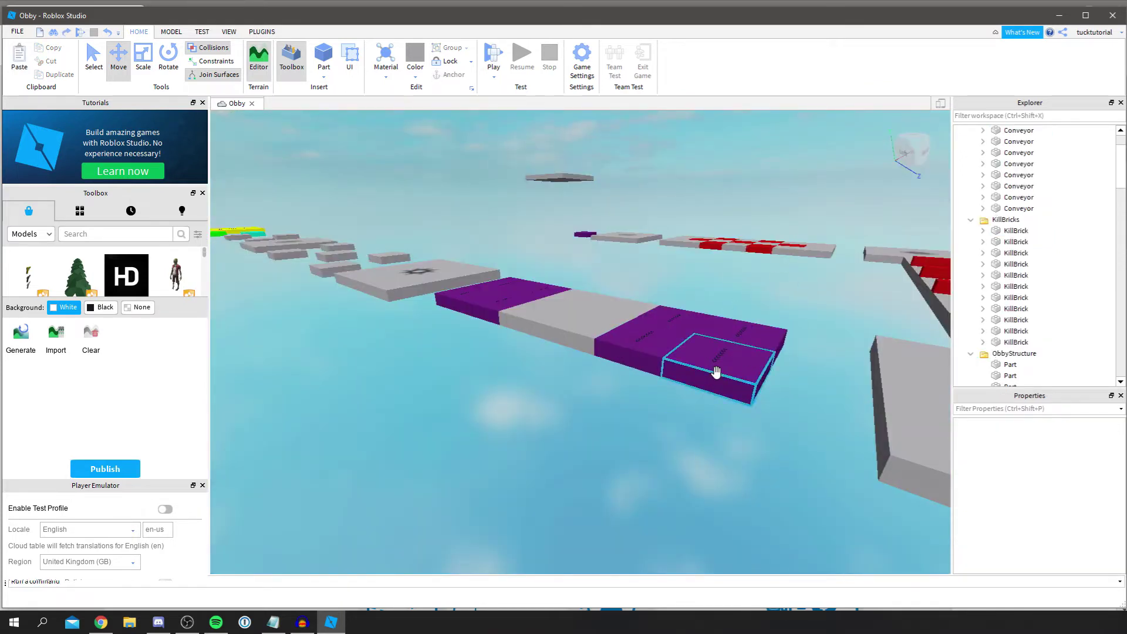
{"action": "left_click", "coordinate": [714, 371]}
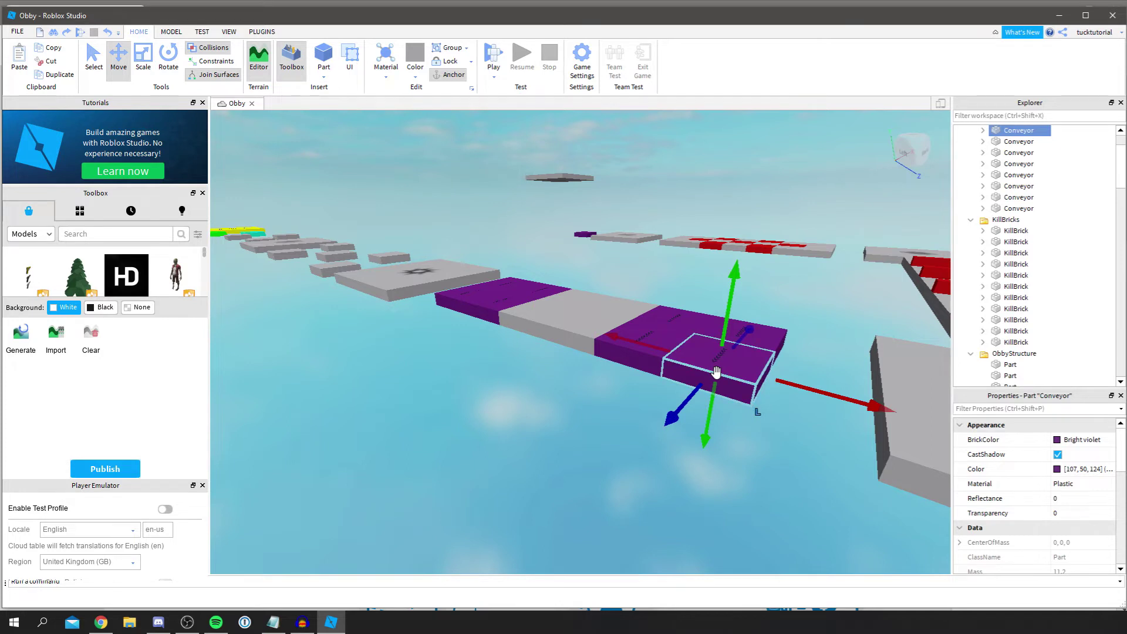
{"action": "left_click_drag", "start_coordinate": [716, 371], "coordinate": [314, 289]}
{"action": "right_click_drag", "start_coordinate": [315, 289], "coordinate": [725, 156]}
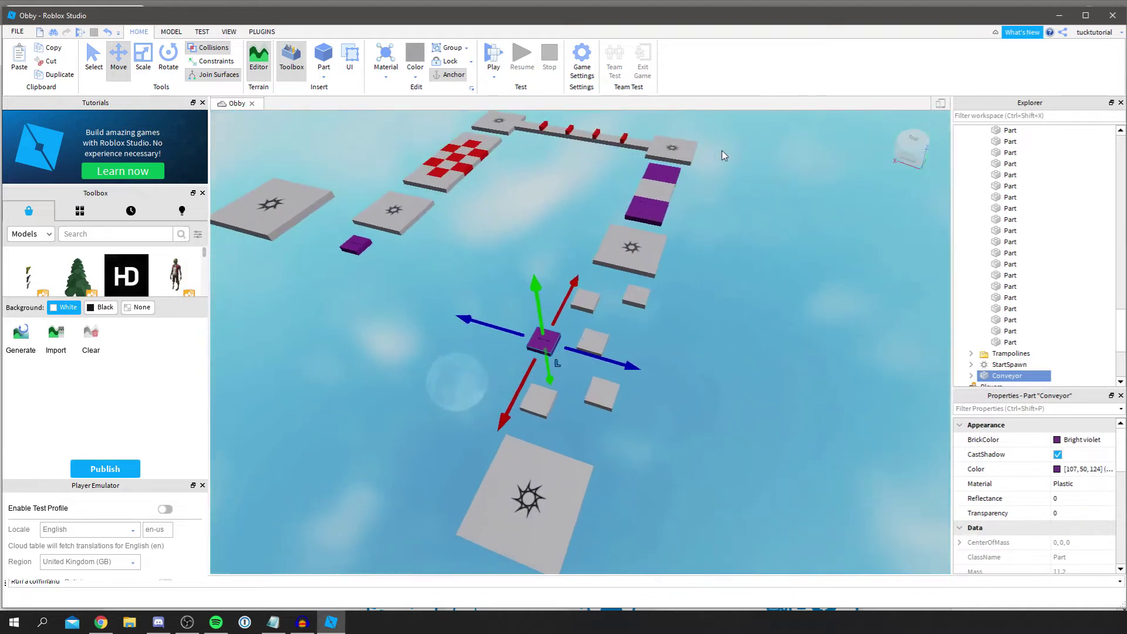
{"action": "scroll", "coordinate": [581, 299], "scroll_direction": "up", "scroll_amount": 5}
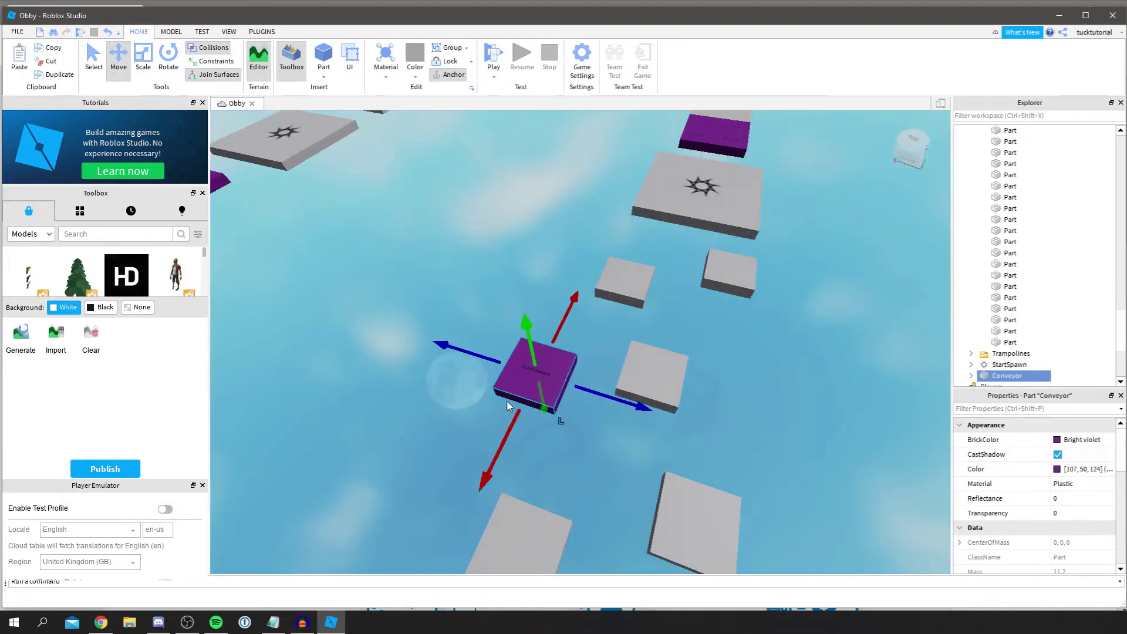
{"action": "scroll", "coordinate": [510, 405], "scroll_direction": "down", "scroll_amount": 4}
Playtest the obby from START through the small platforms around the added conveyor piece, and stop the test.
{"action": "left_click", "coordinate": [493, 56]}
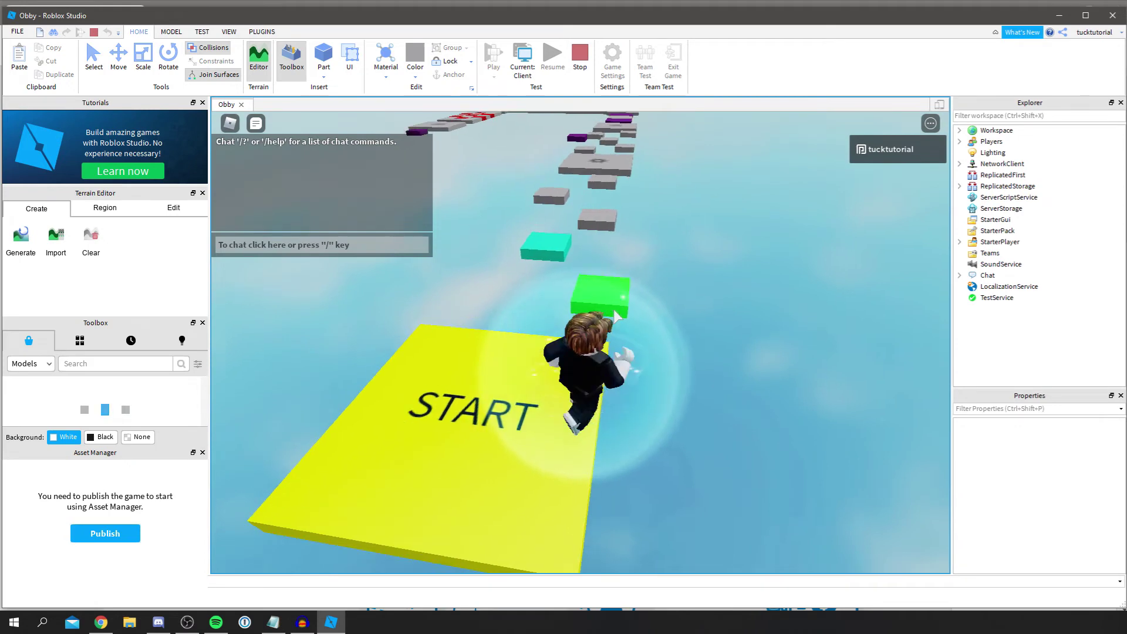
{"action": "key", "text": "w"}
{"action": "right_click_drag", "start_coordinate": [614, 310], "coordinate": [614, 309]}
{"action": "key", "text": "space"}
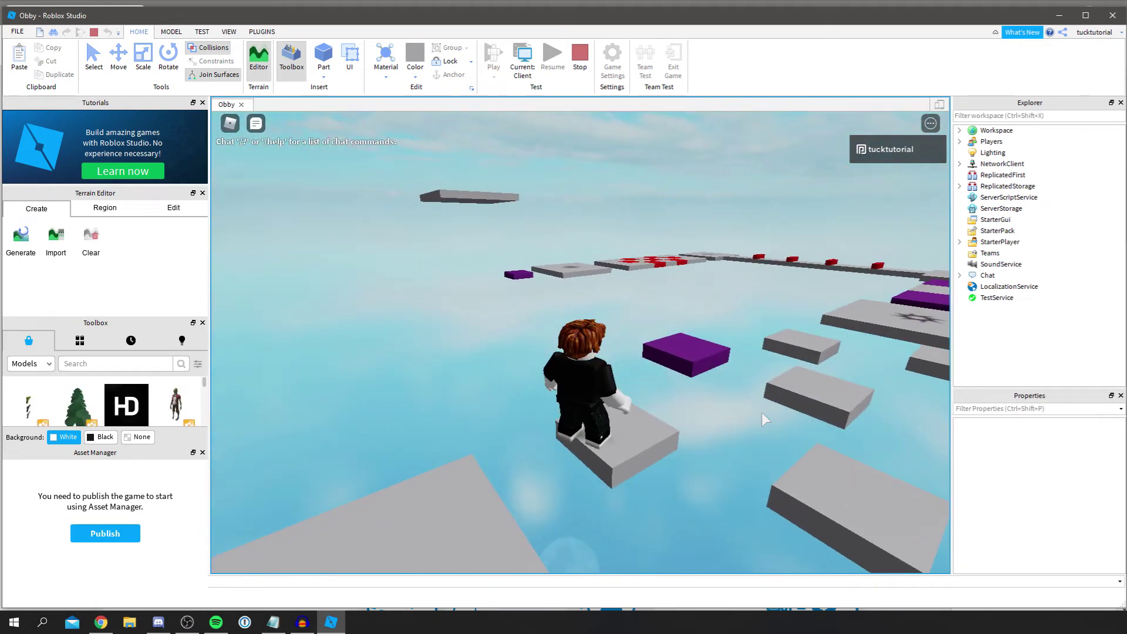
{"action": "right_click_drag", "start_coordinate": [762, 412], "coordinate": [761, 413]}
{"action": "key", "text": "w"}
{"action": "key", "text": "space"}
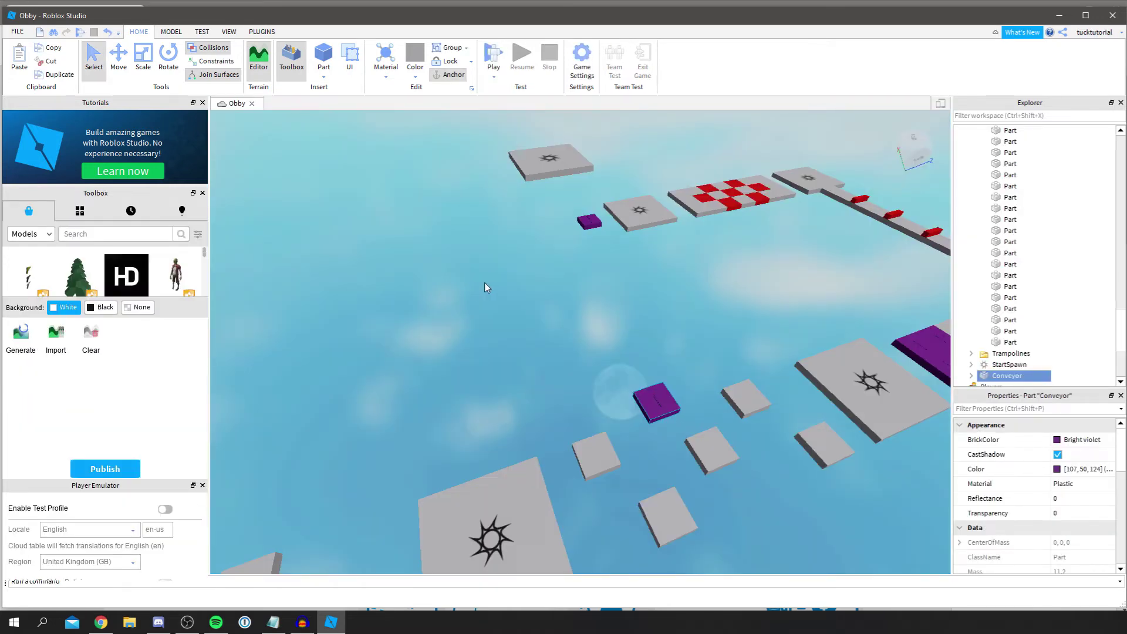
Start publishing the place and name the game TutorialObby.
{"action": "left_click", "coordinate": [106, 469]}
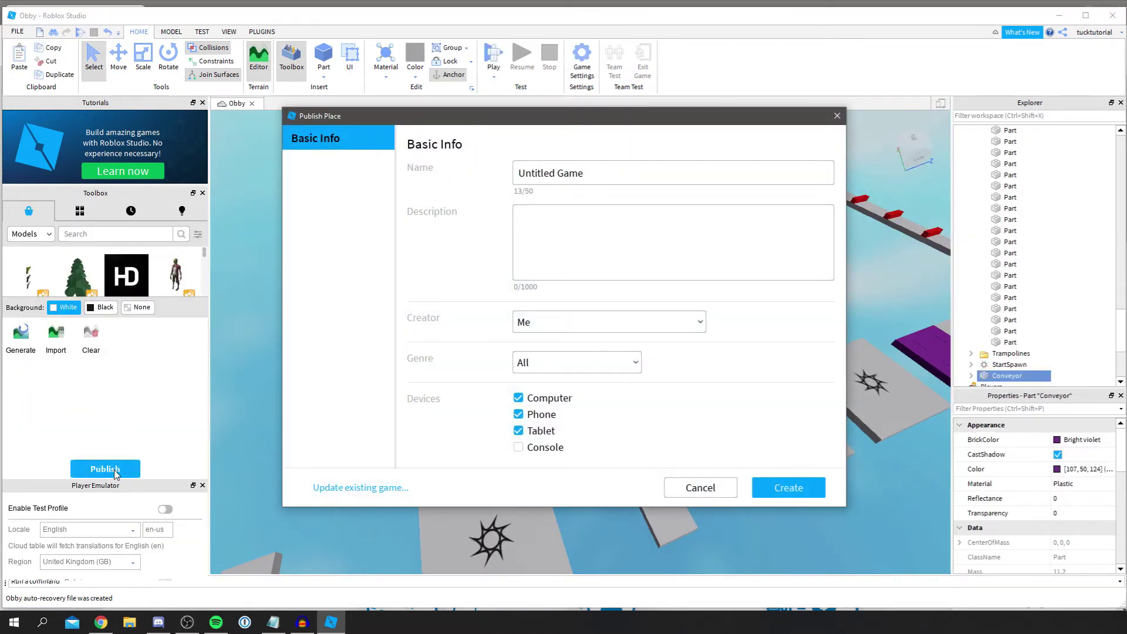
{"action": "left_click_drag", "start_coordinate": [613, 179], "coordinate": [484, 178]}
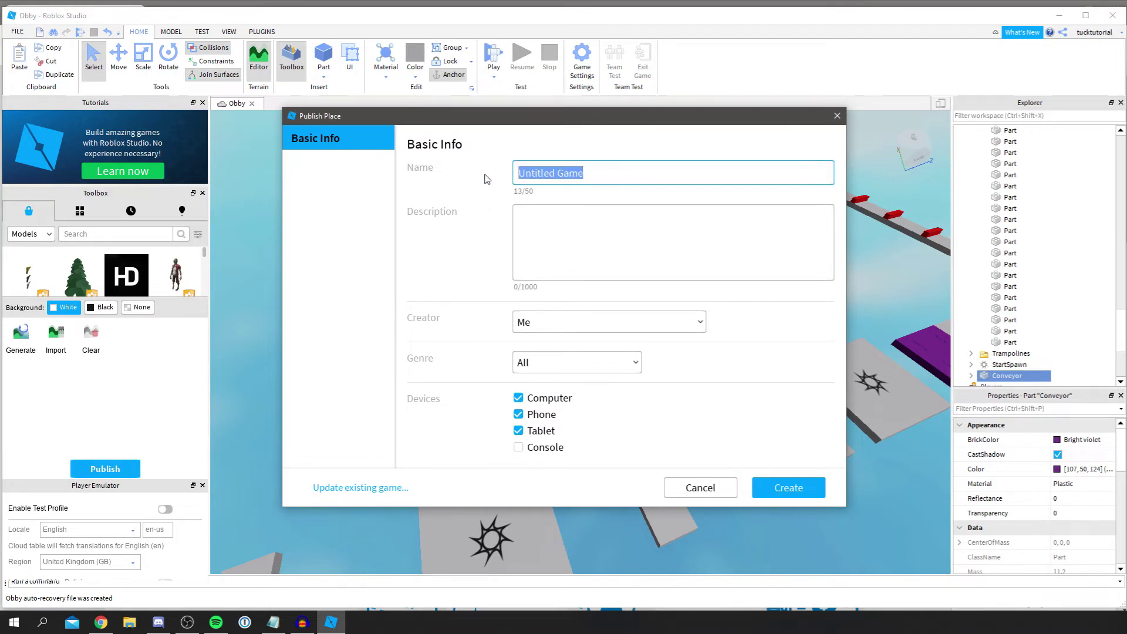
{"action": "key", "text": "BackSpace"}
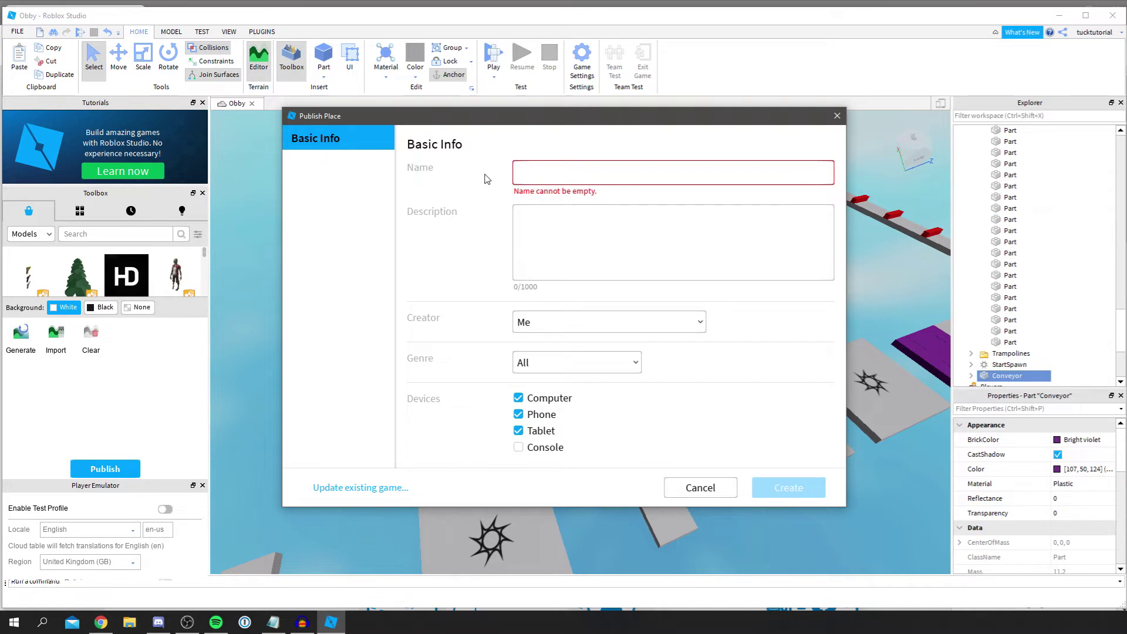
{"action": "type", "text": "TutorialObby"}
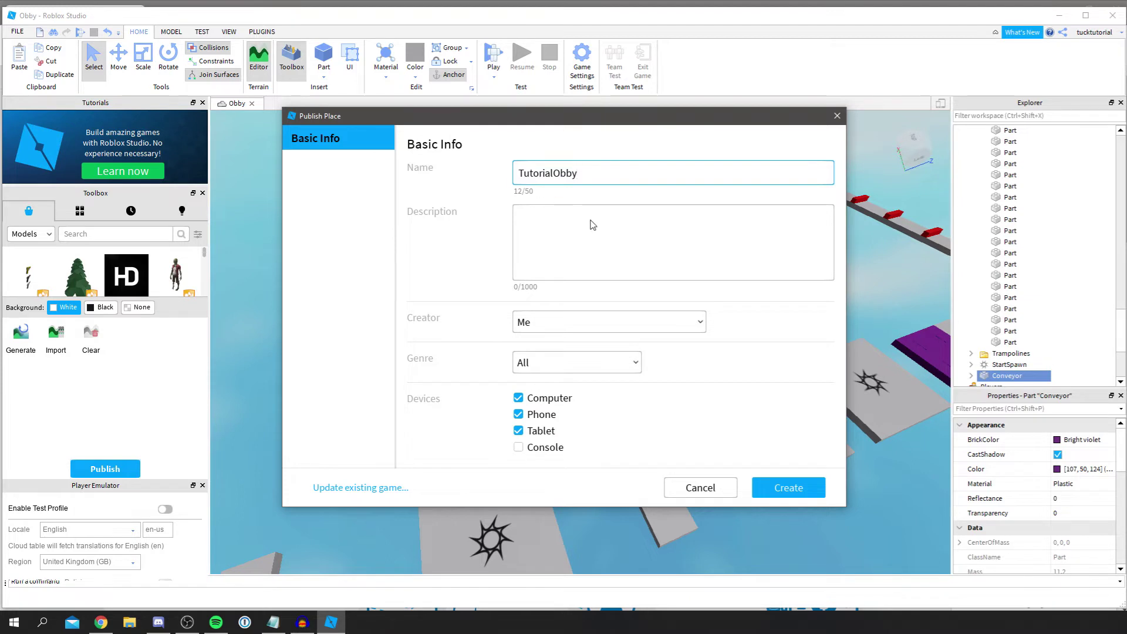
Enter "TutorialObby - Join Now" as the game's description and create the published game.
{"action": "key", "text": "ctrl+a"}
{"action": "key", "text": "ctrl+c"}
{"action": "left_click", "coordinate": [600, 235]}
{"action": "key", "text": "ctrl+v"}
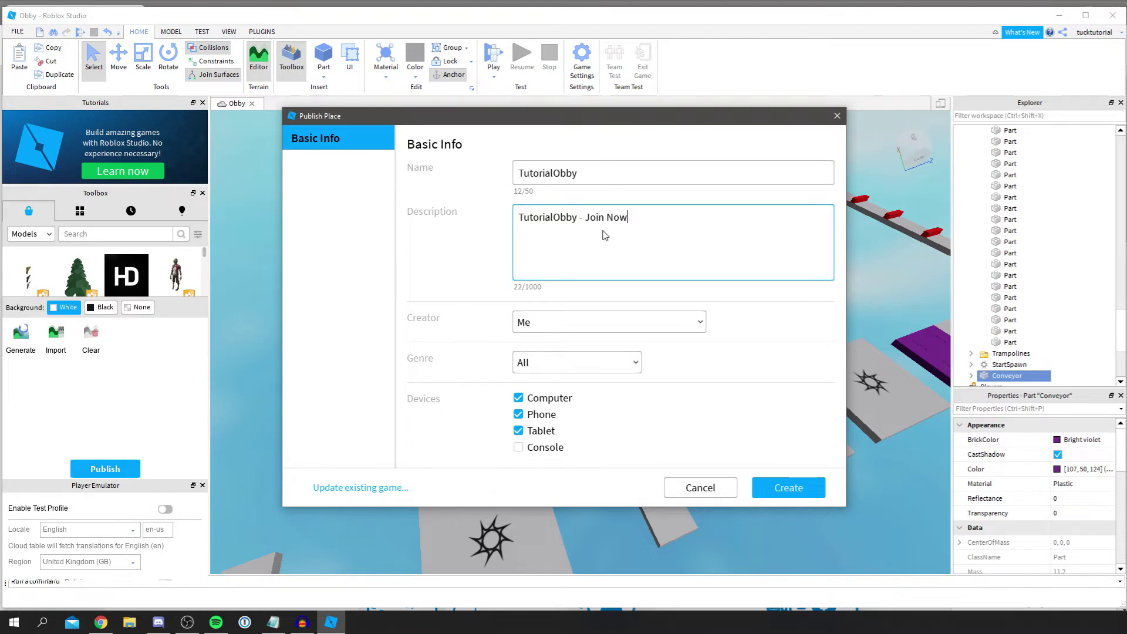
{"action": "left_click", "coordinate": [473, 244]}
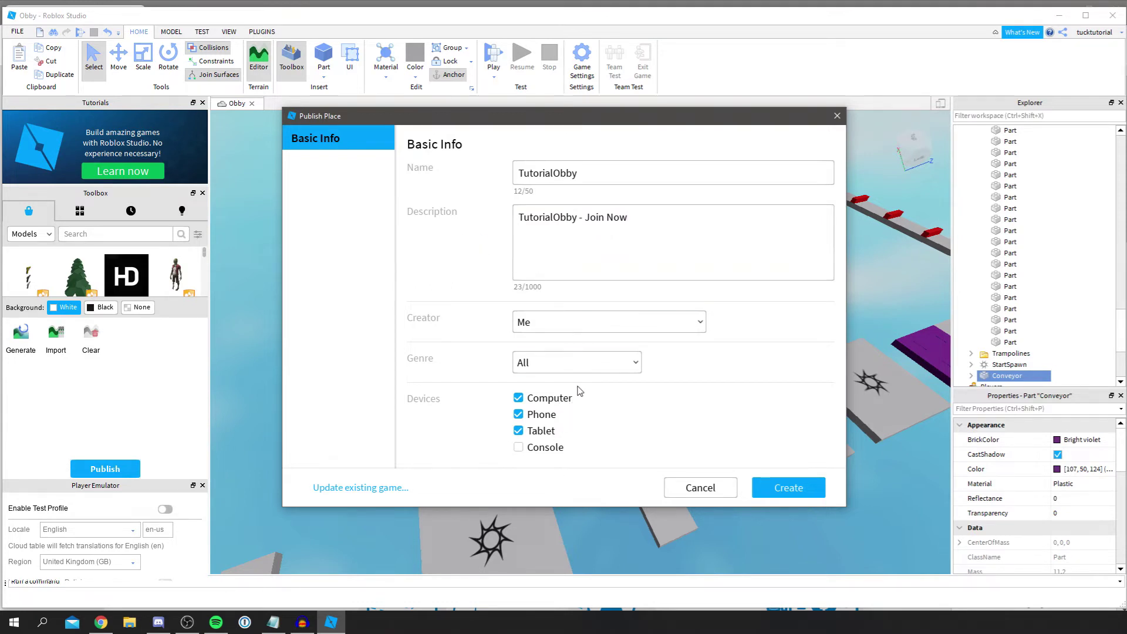
{"action": "left_click", "coordinate": [784, 493]}
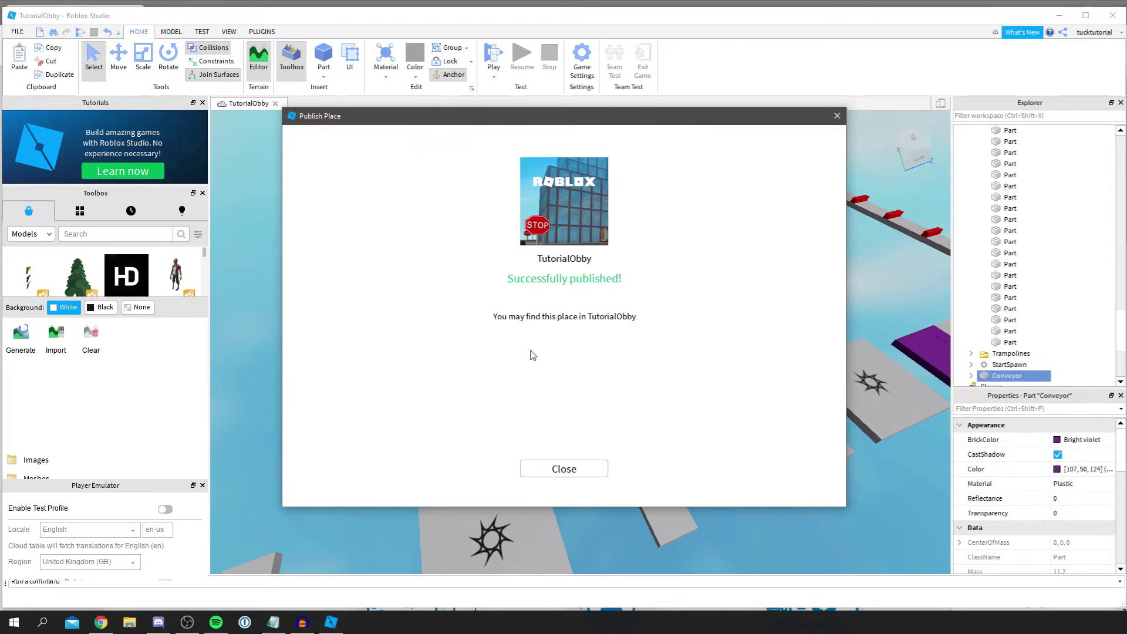
Dismiss the publish confirmation and close Roblox Studio.
{"action": "left_click", "coordinate": [591, 473]}
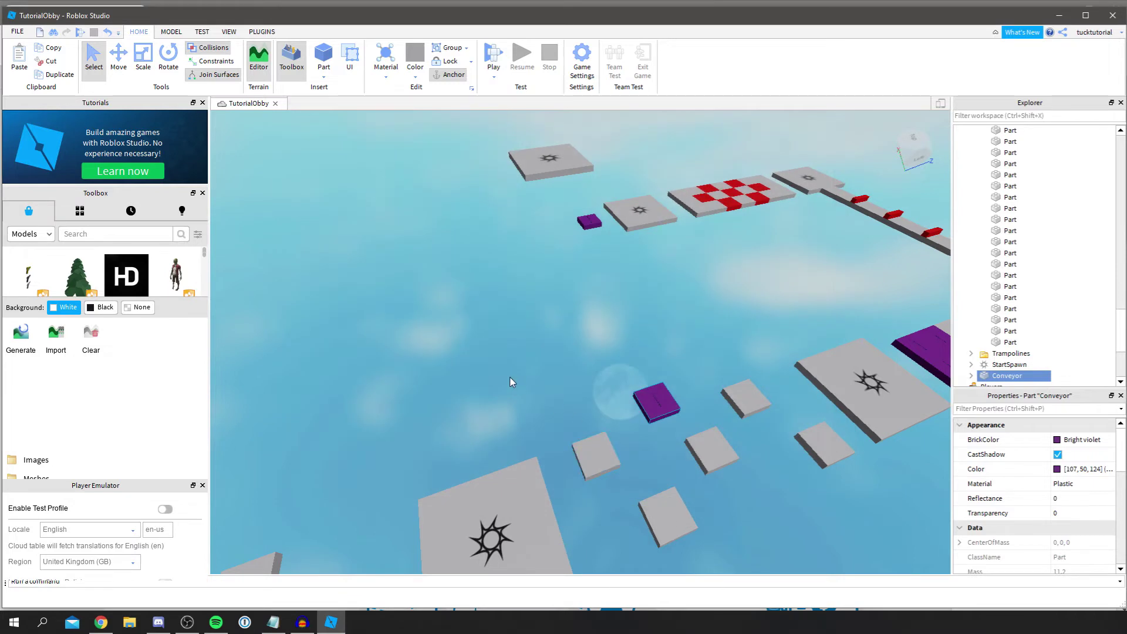
{"action": "right_click_drag", "start_coordinate": [729, 312], "coordinate": [729, 311]}
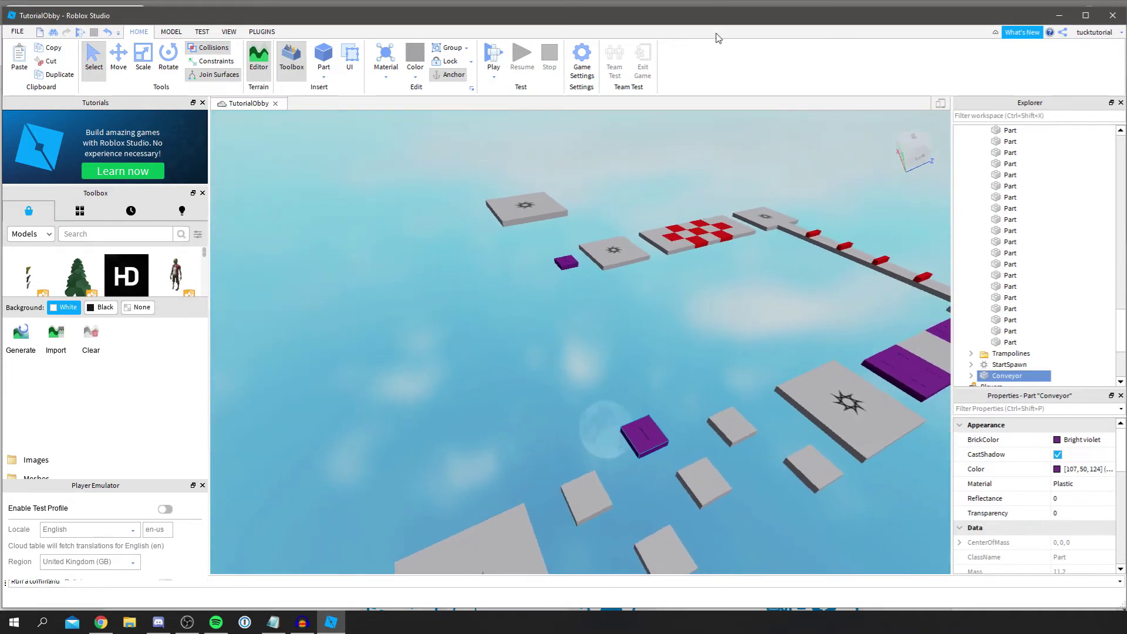
{"action": "left_click", "coordinate": [1115, 15]}
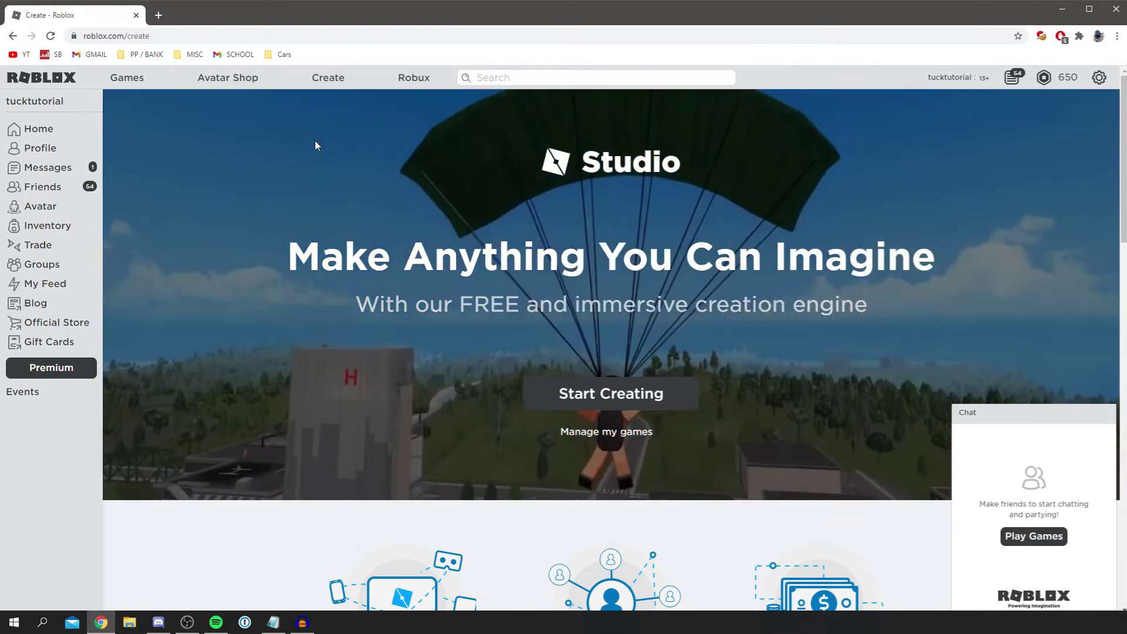
Open the game configuration of TutorialObby from the list of created games on the Roblox website.
{"action": "left_click", "coordinate": [327, 81]}
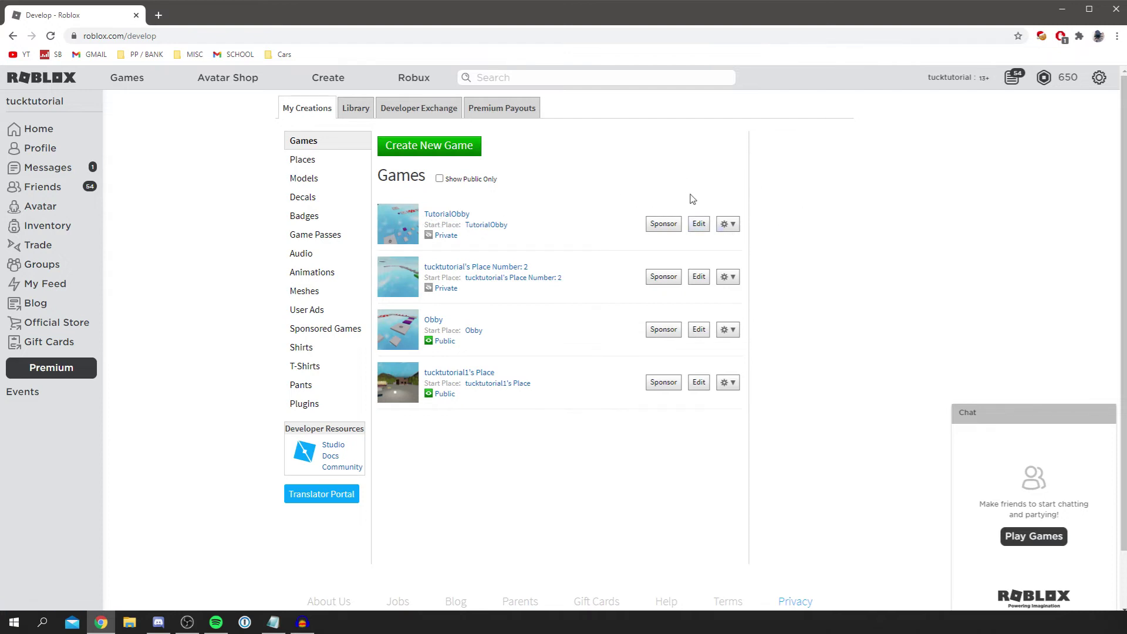
{"action": "left_click", "coordinate": [728, 225]}
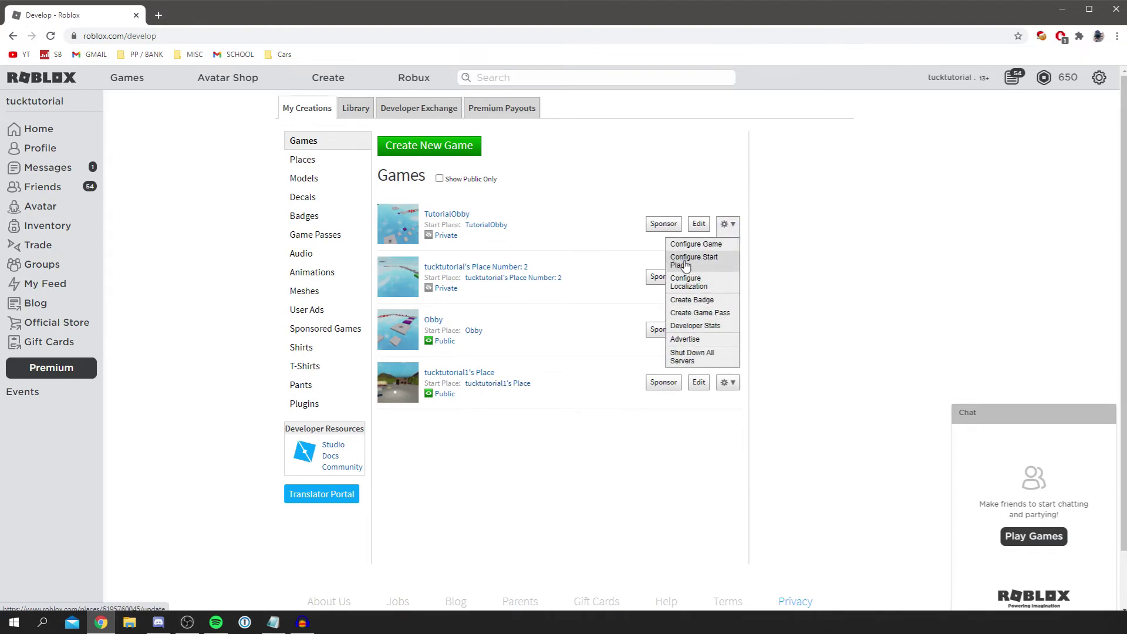
{"action": "left_click", "coordinate": [717, 257]}
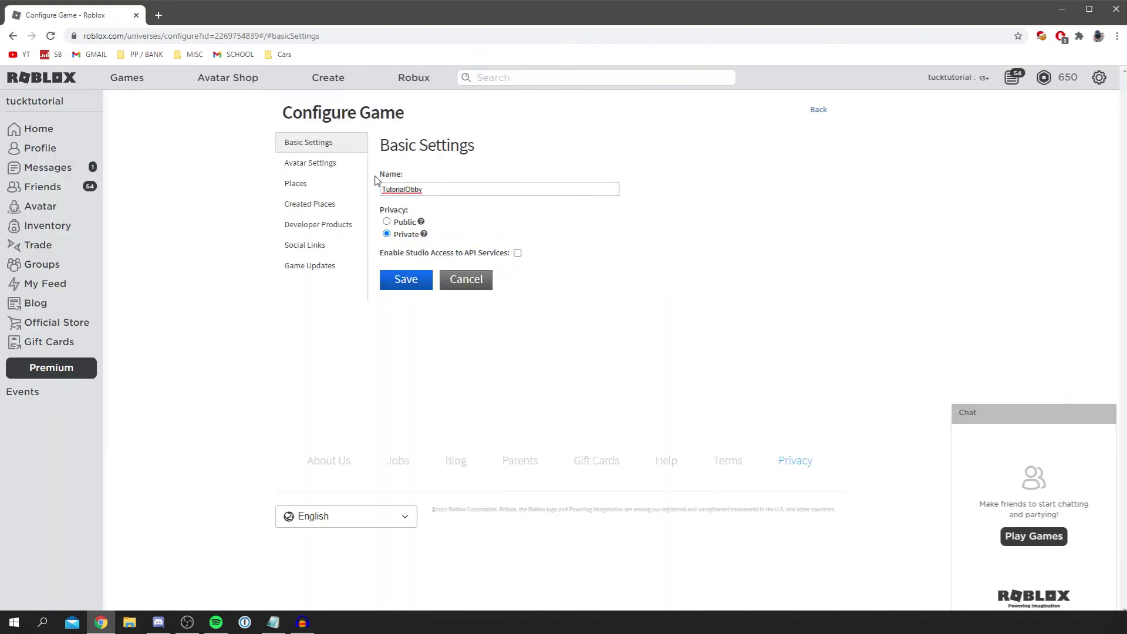
Set TutorialObby's privacy to Public, keeping its name, and save the basic settings.
{"action": "left_click_drag", "start_coordinate": [440, 191], "coordinate": [362, 188]}
{"action": "left_click", "coordinate": [445, 201]}
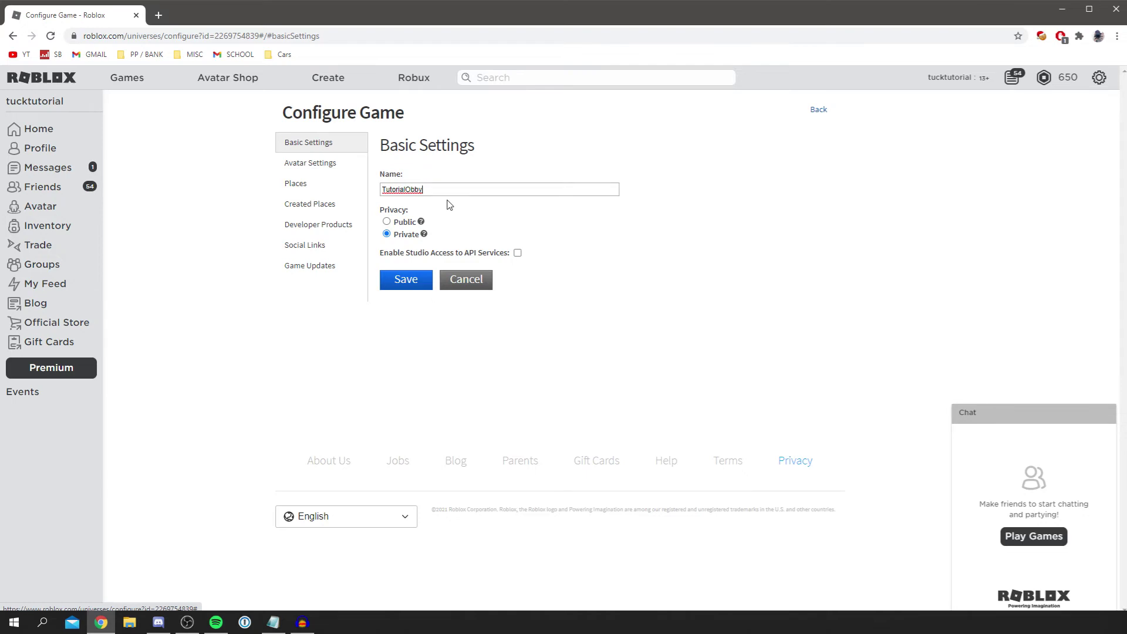
{"action": "left_click", "coordinate": [420, 189]}
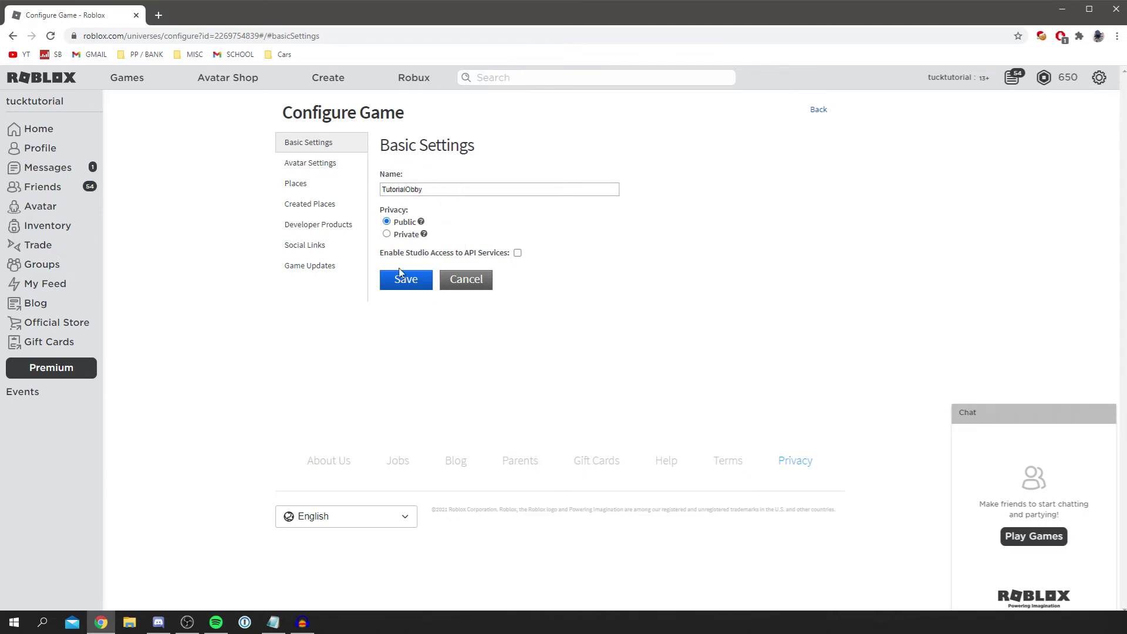
{"action": "left_click", "coordinate": [396, 280]}
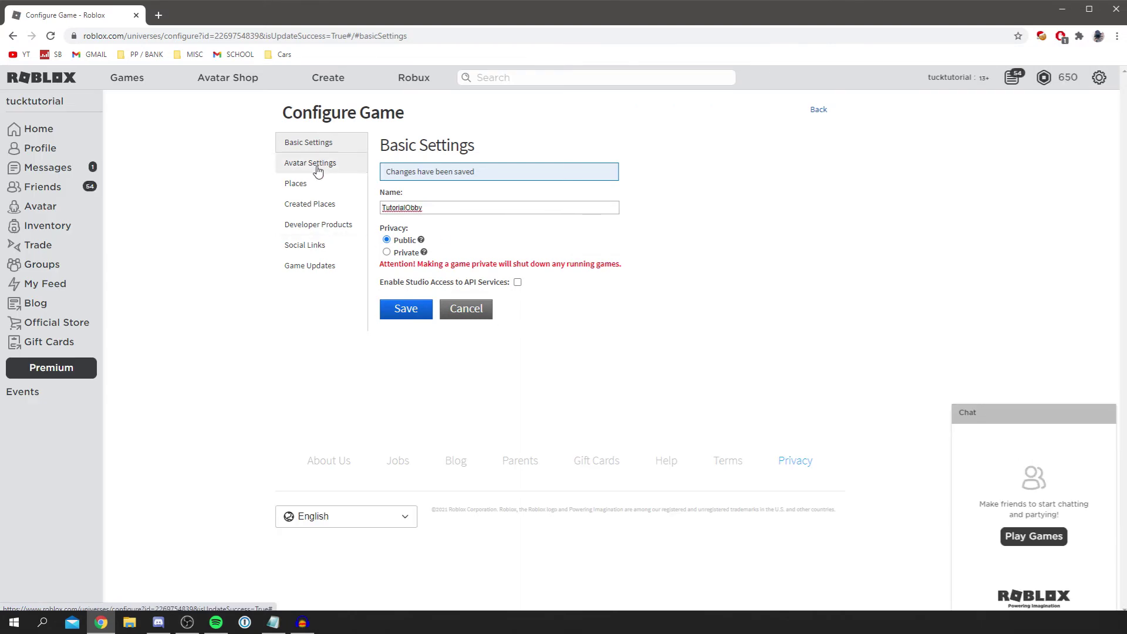
Look through TutorialObby's avatar, places, developer products, social links and game updates settings, and return to the basic settings.
{"action": "left_click", "coordinate": [319, 167]}
{"action": "left_click", "coordinate": [316, 187]}
{"action": "left_click", "coordinate": [323, 223]}
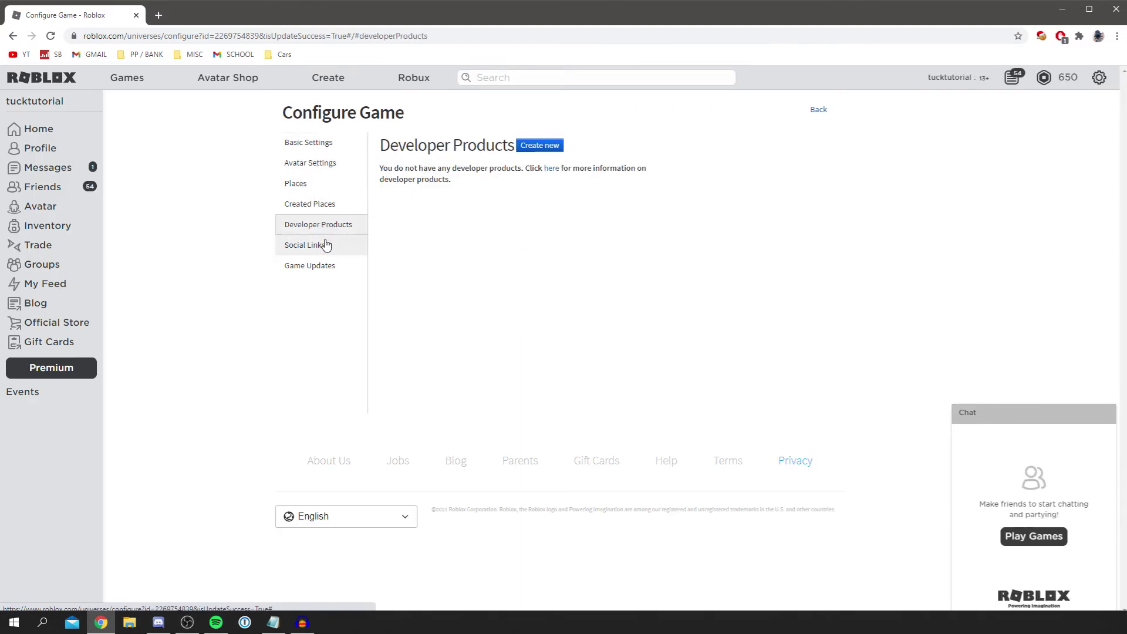
{"action": "left_click", "coordinate": [326, 244]}
{"action": "left_click", "coordinate": [329, 264]}
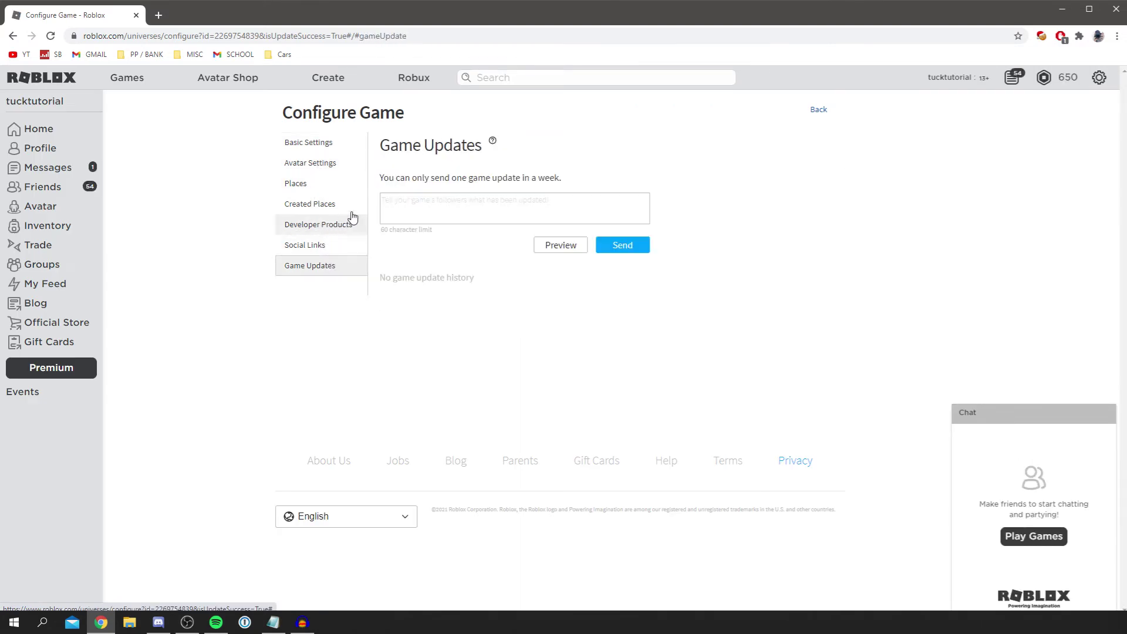
{"action": "left_click", "coordinate": [338, 147]}
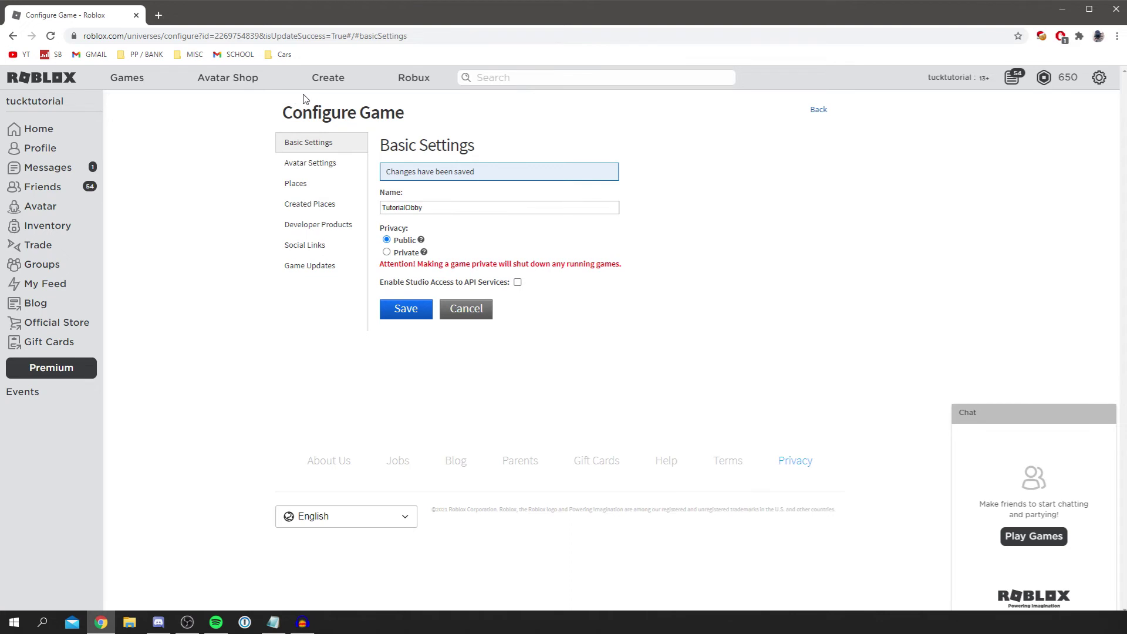
Return to the list of created games, open TutorialObby's game page and launch the game in the Roblox player.
{"action": "left_click", "coordinate": [326, 82]}
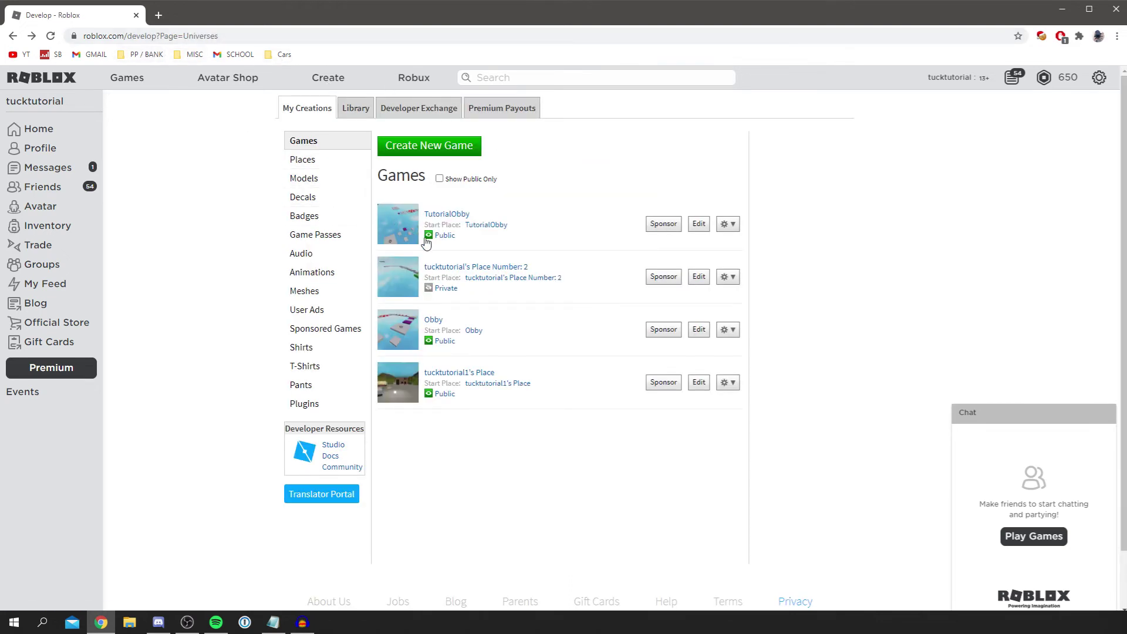
{"action": "left_click", "coordinate": [483, 228]}
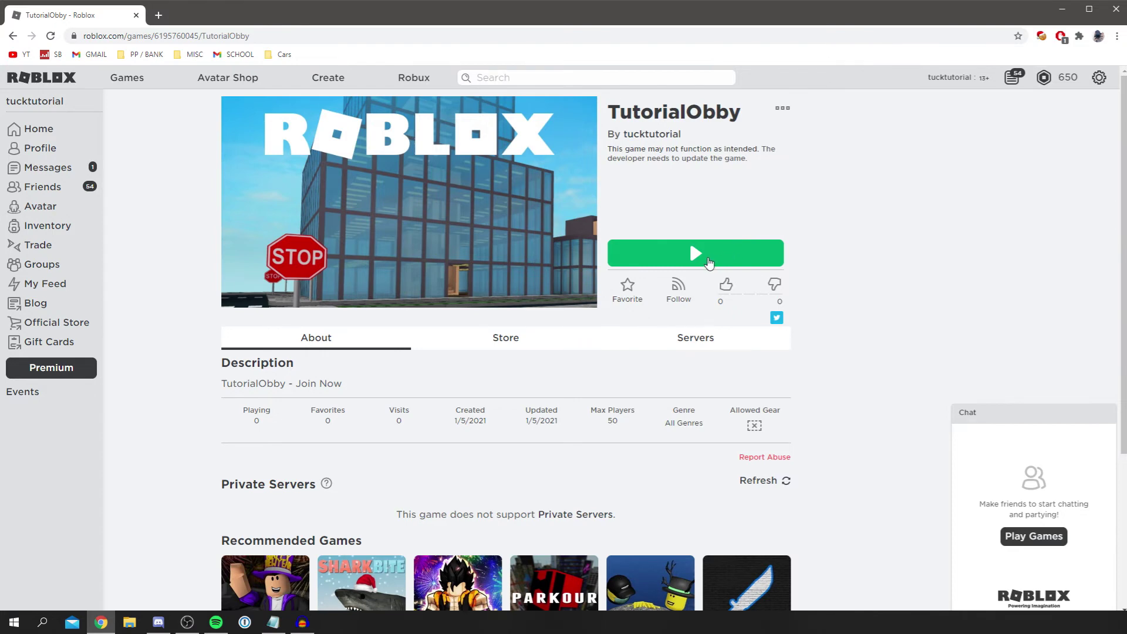
{"action": "left_click", "coordinate": [707, 260]}
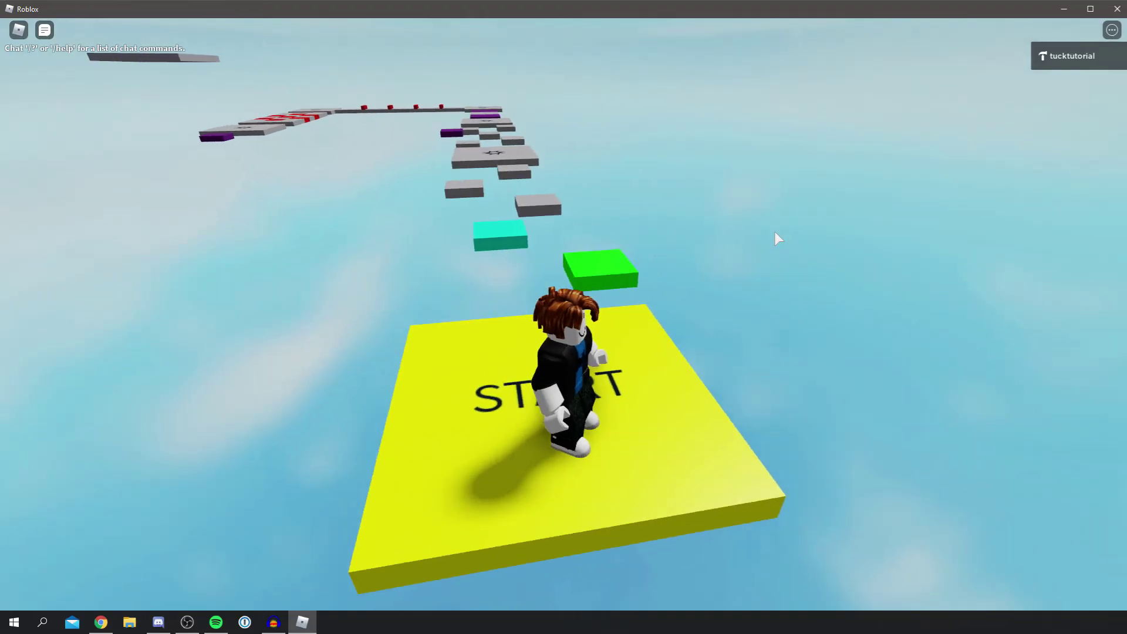
Play the published obby from START across the green, turquoise and grey platforms to the first checkpoint.
{"action": "right_click_drag", "start_coordinate": [774, 232], "coordinate": [775, 232]}
{"action": "key", "text": "w"}
{"action": "key", "text": "s"}
{"action": "key", "text": "d"}
{"action": "key", "text": "w"}
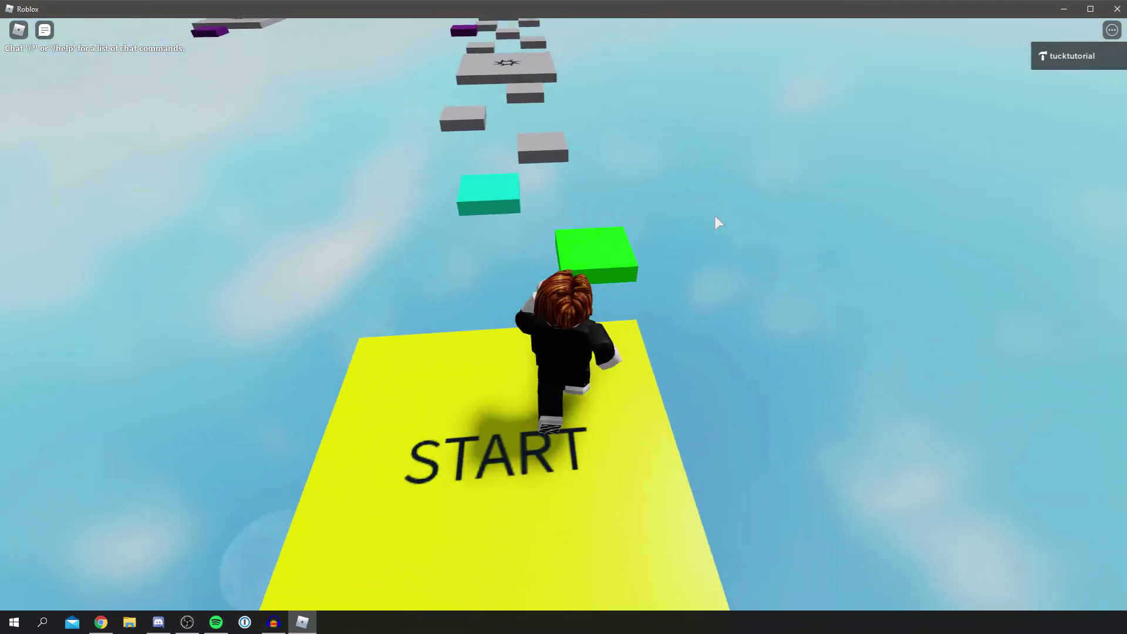
{"action": "key", "text": "space"}
{"action": "right_click_drag", "start_coordinate": [715, 217], "coordinate": [715, 217]}
{"action": "key", "text": "d"}
{"action": "key", "text": "w"}
{"action": "key", "text": "space"}
{"action": "right_click_drag", "start_coordinate": [600, 300], "coordinate": [600, 300]}
{"action": "key", "text": "w"}
{"action": "key", "text": "space"}
{"action": "right_click_drag", "start_coordinate": [736, 273], "coordinate": [726, 250]}
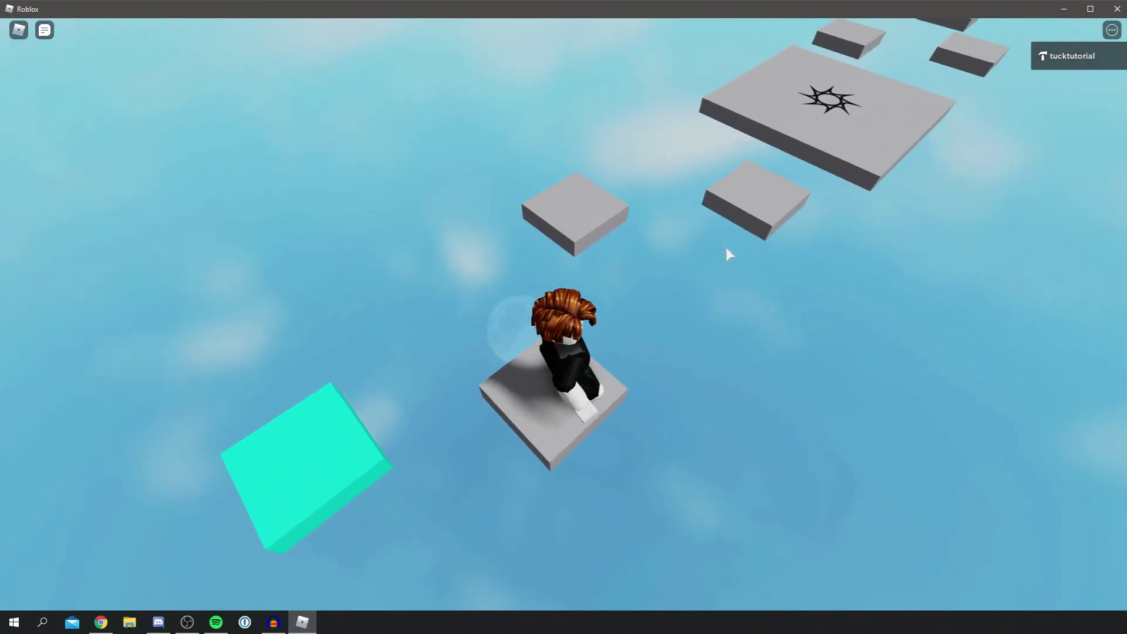
{"action": "key", "text": "w"}
{"action": "key", "text": "space"}
{"action": "right_click_drag", "start_coordinate": [725, 248], "coordinate": [725, 248]}
{"action": "key", "text": "w"}
{"action": "key", "text": "space"}
{"action": "key", "text": "space"}
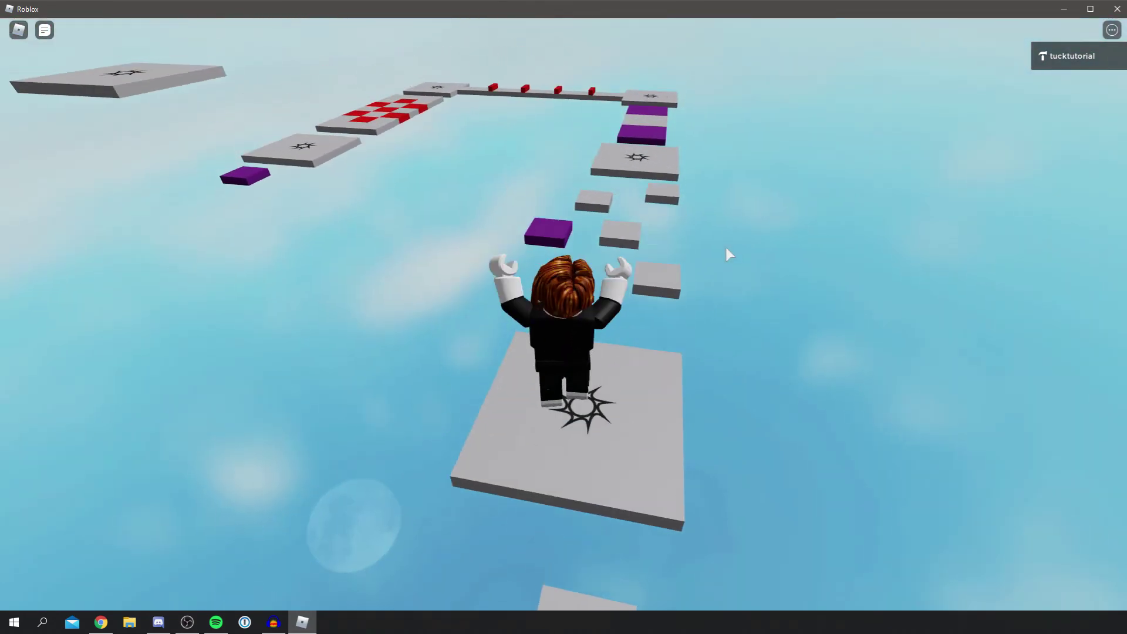
Jump from the first checkpoint across the small grey platforms beside the added purple conveyor piece to the second checkpoint.
{"action": "key", "text": "space"}
{"action": "right_click_drag", "start_coordinate": [725, 247], "coordinate": [702, 245]}
{"action": "key", "text": "w"}
{"action": "key", "text": "space"}
{"action": "key", "text": "w"}
{"action": "key", "text": "space"}
{"action": "key", "text": "w"}
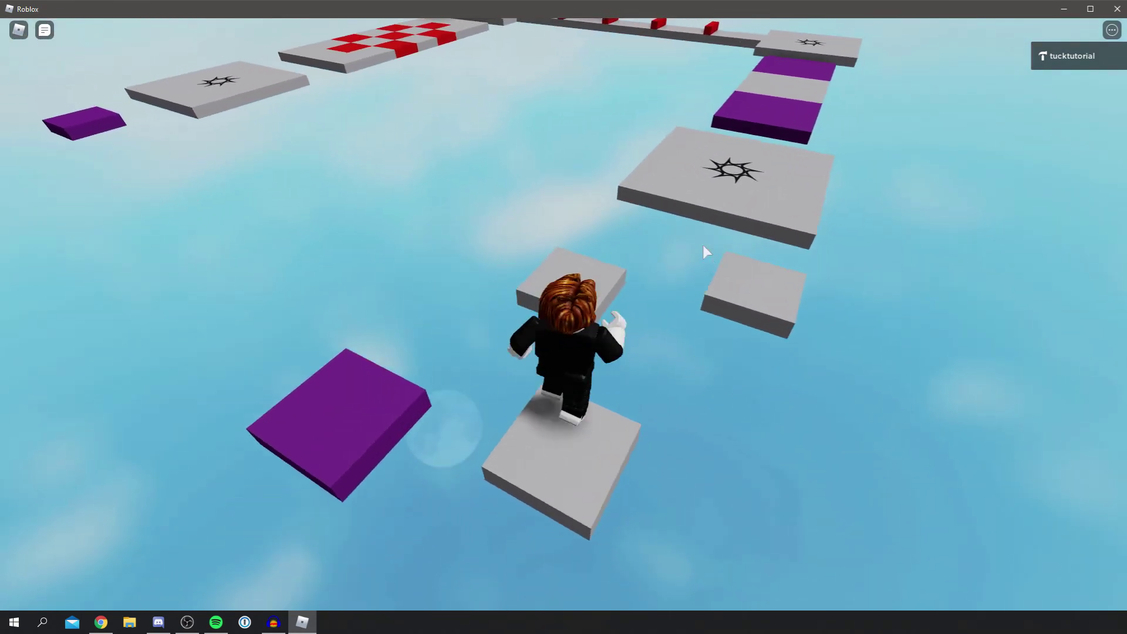
{"action": "key", "text": "space"}
{"action": "key", "text": "d"}
{"action": "right_click_drag", "start_coordinate": [703, 245], "coordinate": [724, 276]}
{"action": "key", "text": "w"}
{"action": "key", "text": "space"}
Cross the purple and grey conveyor section to the checkpoint before the walkway with red bars, and face that walkway.
{"action": "key", "text": "w"}
{"action": "key", "text": "space"}
{"action": "key", "text": "space"}
{"action": "key", "text": "d"}
{"action": "key", "text": "space"}
{"action": "key", "text": "w"}
{"action": "key", "text": "space"}
{"action": "key", "text": "a"}
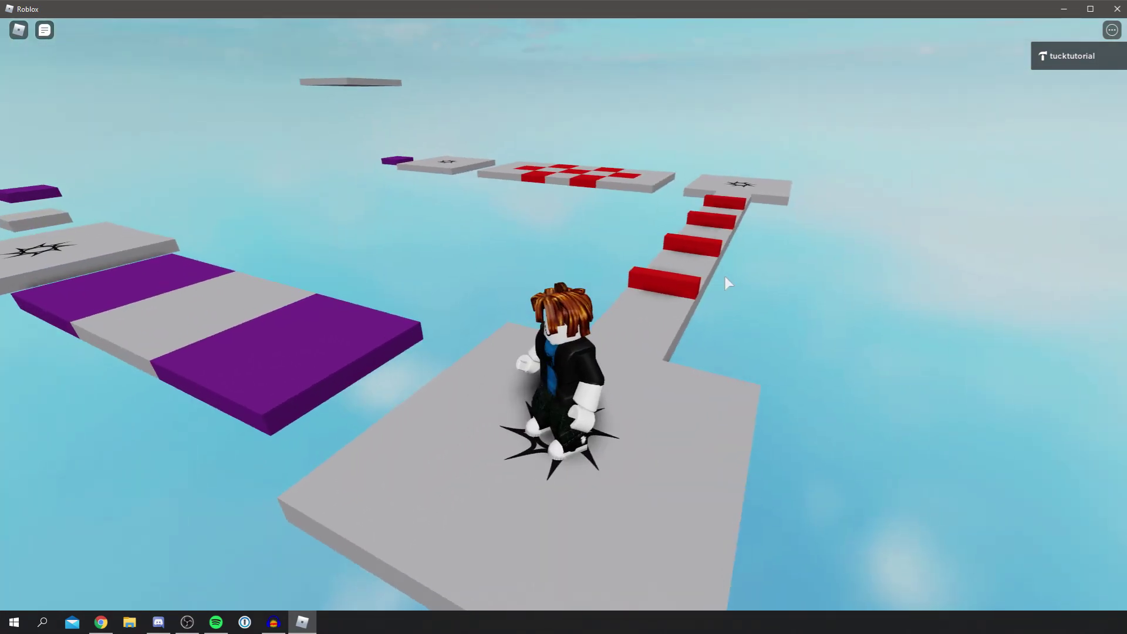
{"action": "right_click_drag", "start_coordinate": [426, 158], "coordinate": [441, 161]}
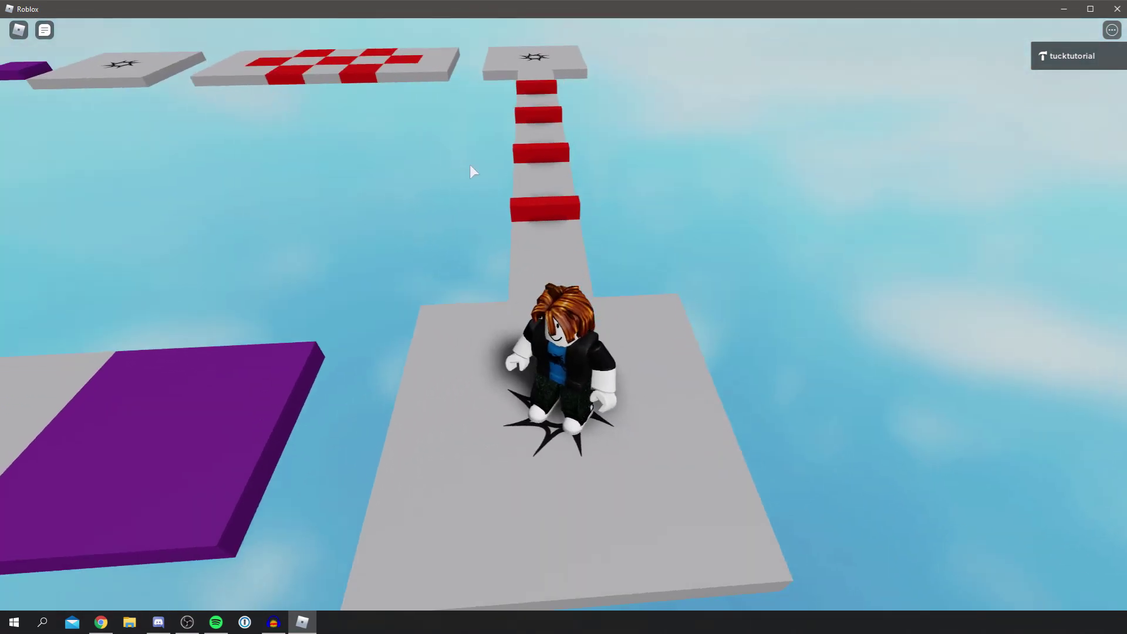